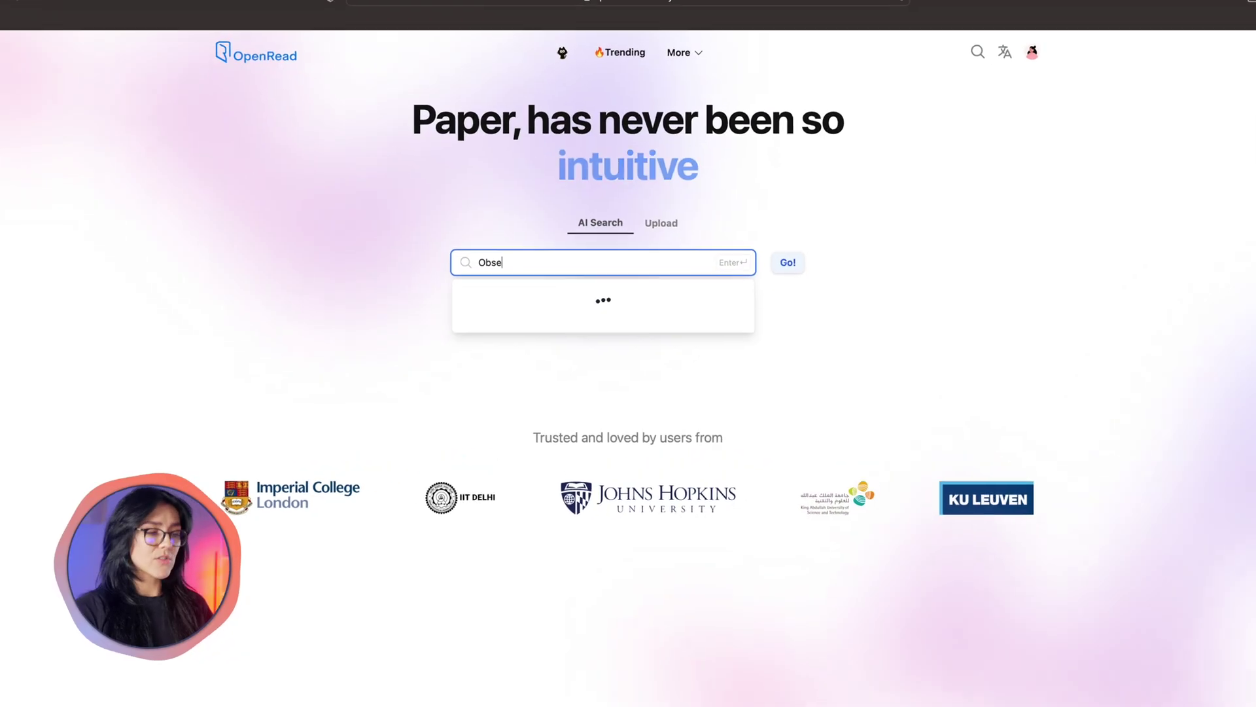
# Search 'Obsessive compulsive disorder' and switch the AI answer's sources to the web.
pyautogui.write('pulsive Disorder')
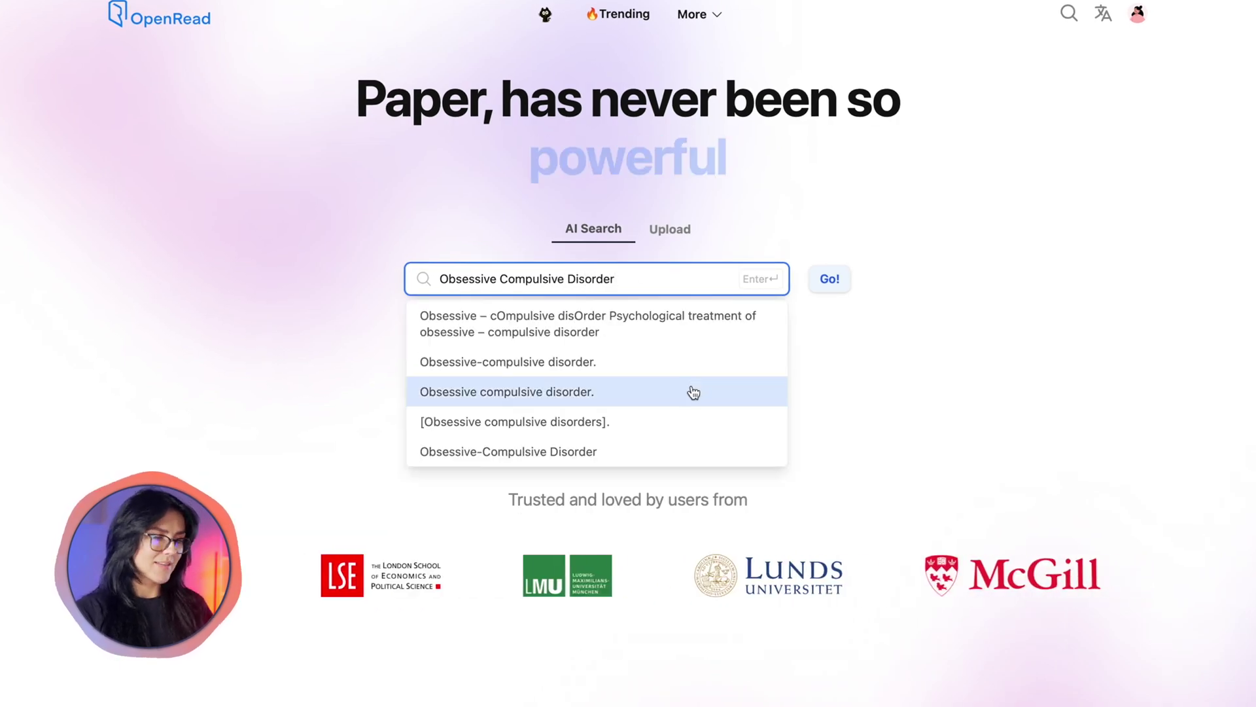
pyautogui.click(694, 392)
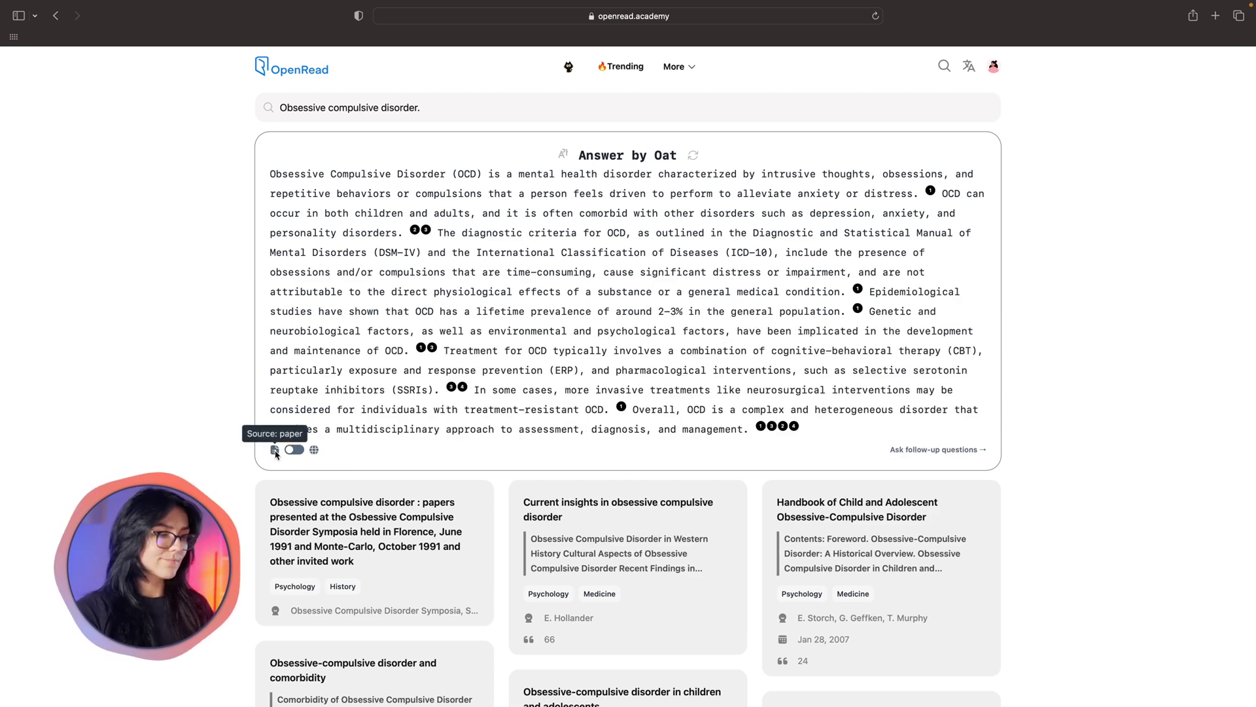
pyautogui.click(315, 451)
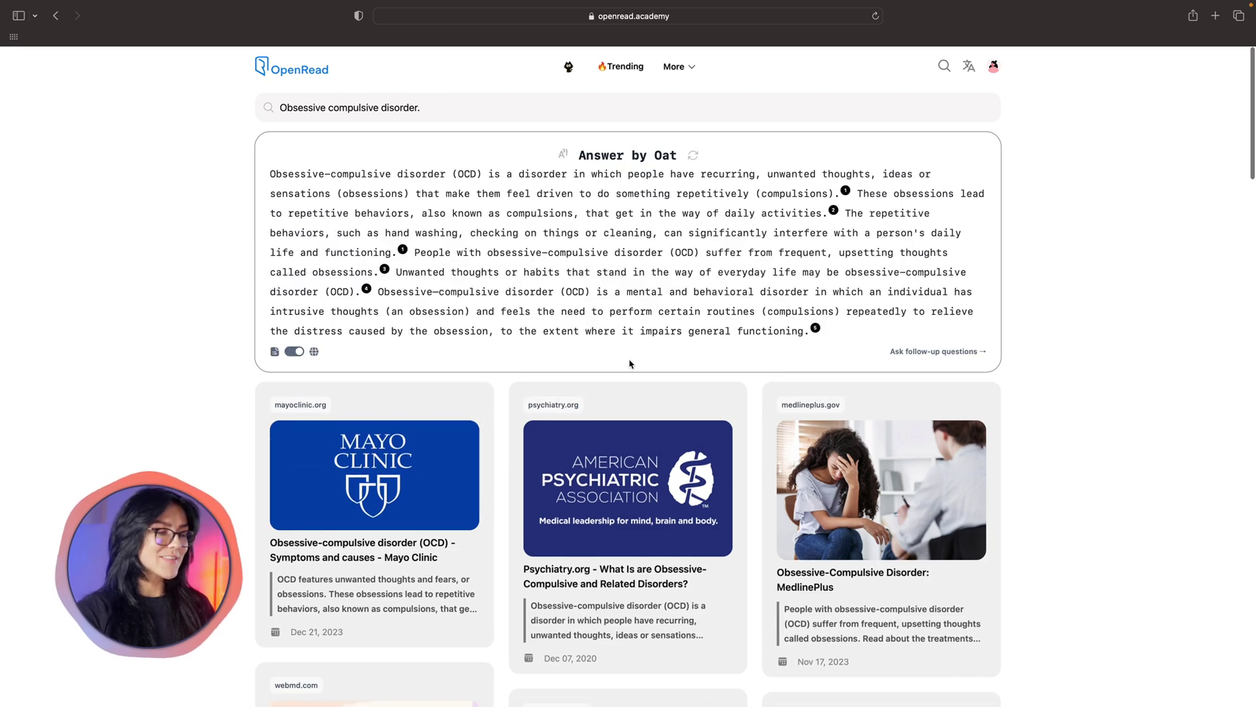
pyautogui.scroll(-5, 848, 195)
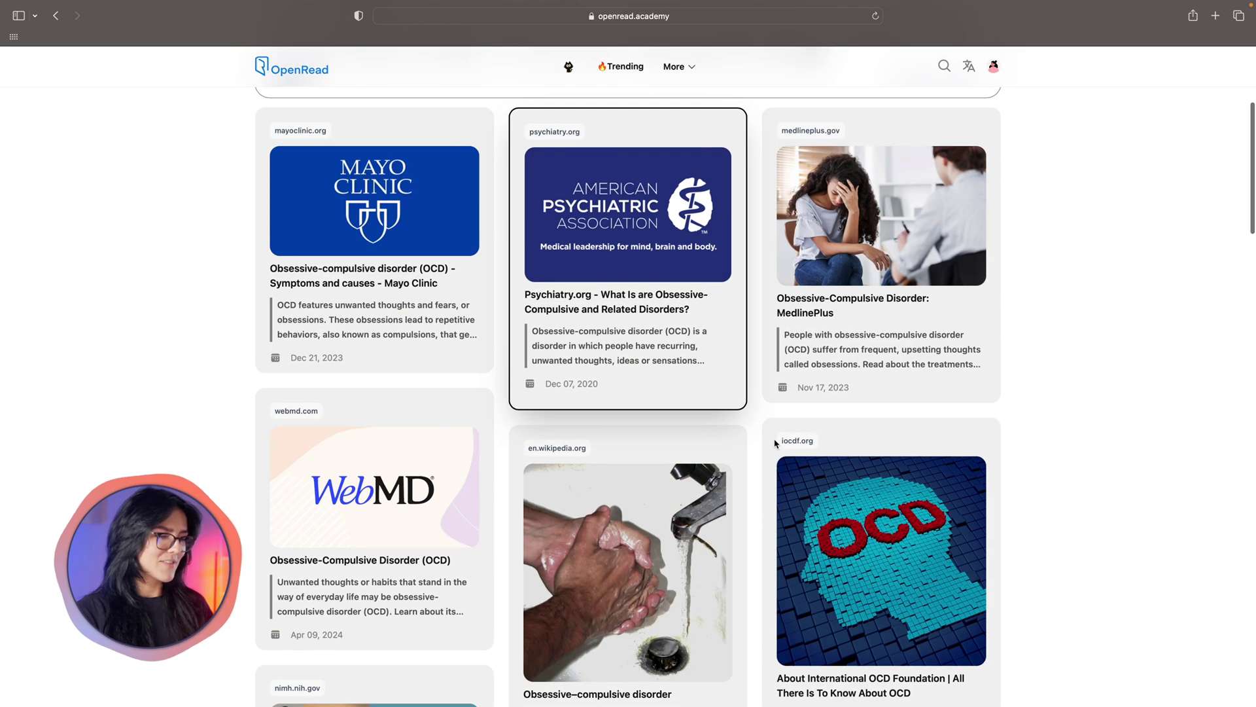
pyautogui.scroll(5, 594, 295)
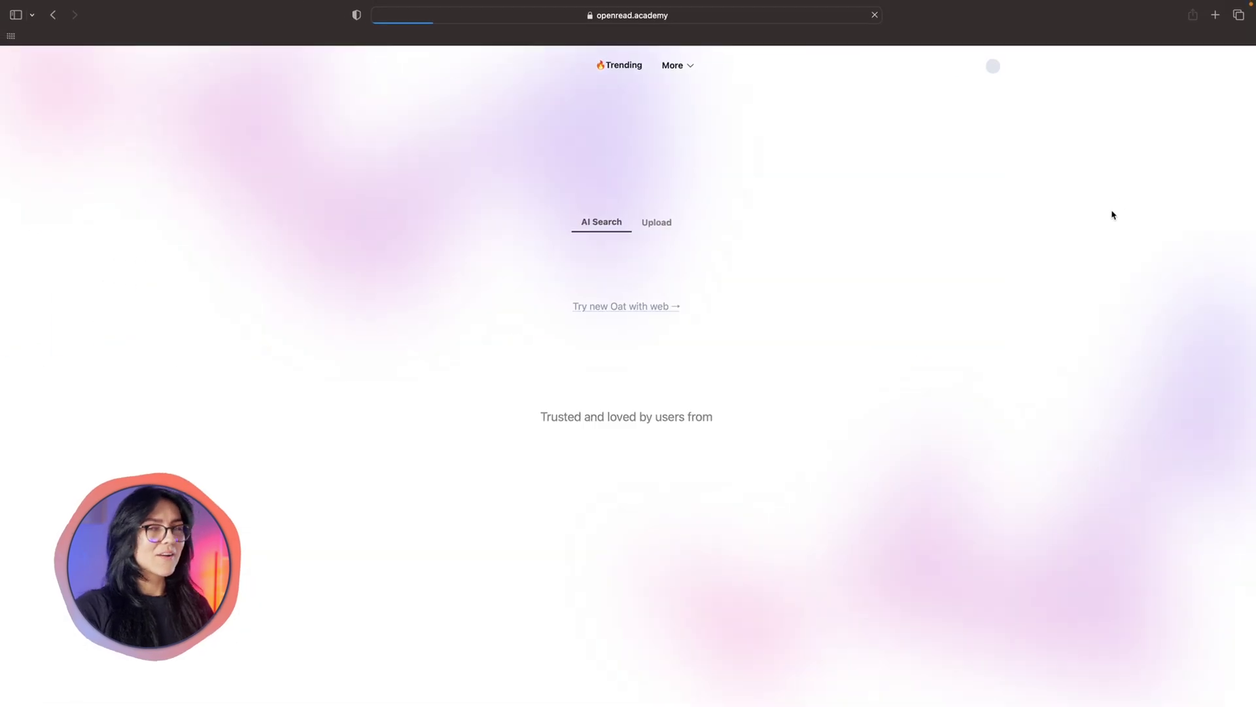
# Upload the Relativity: The Special and General Theory PDF to OpenRead.
pyautogui.click(656, 222)
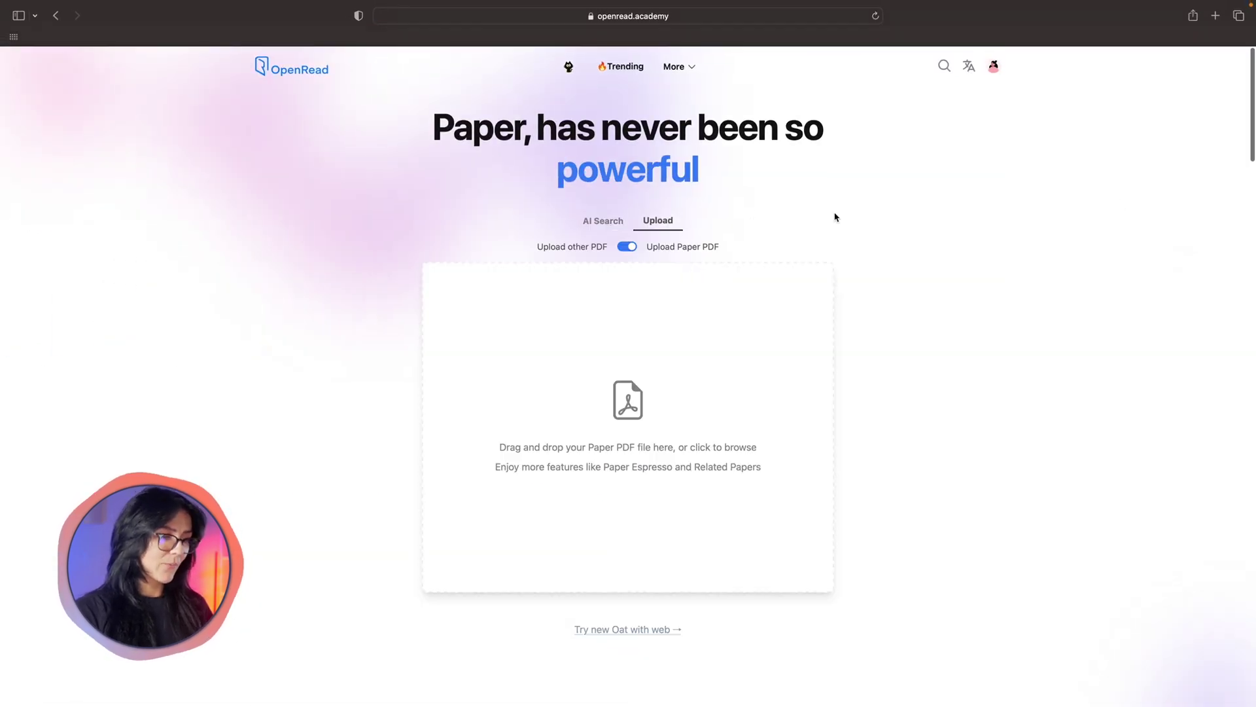
pyautogui.click(620, 422)
pyautogui.click(840, 471)
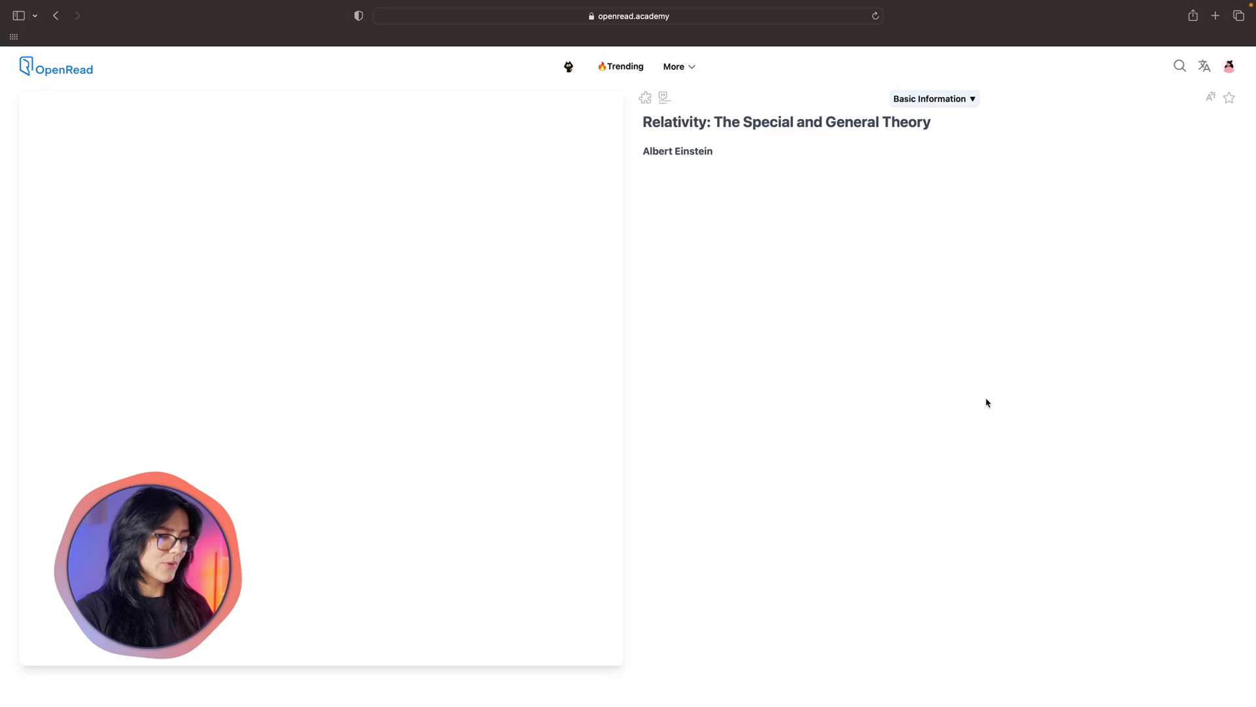
# Generate the Paper Espresso summary from the paper views list.
pyautogui.click(971, 99)
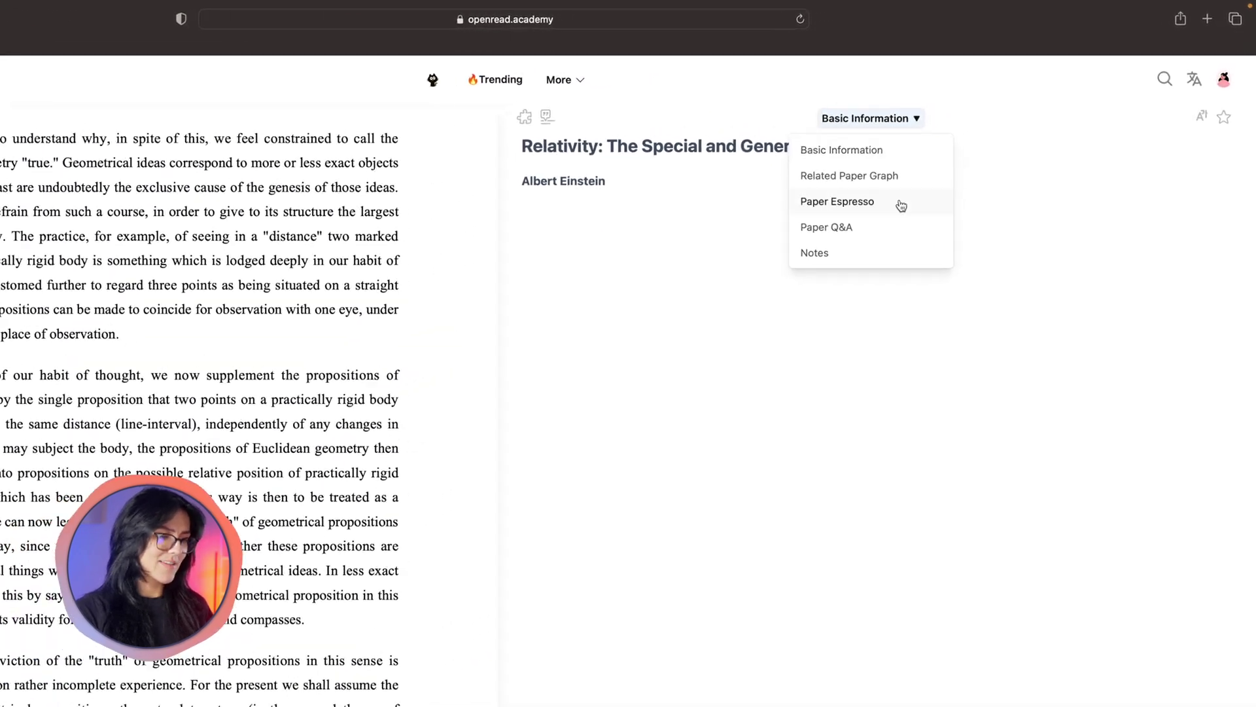
pyautogui.click(896, 176)
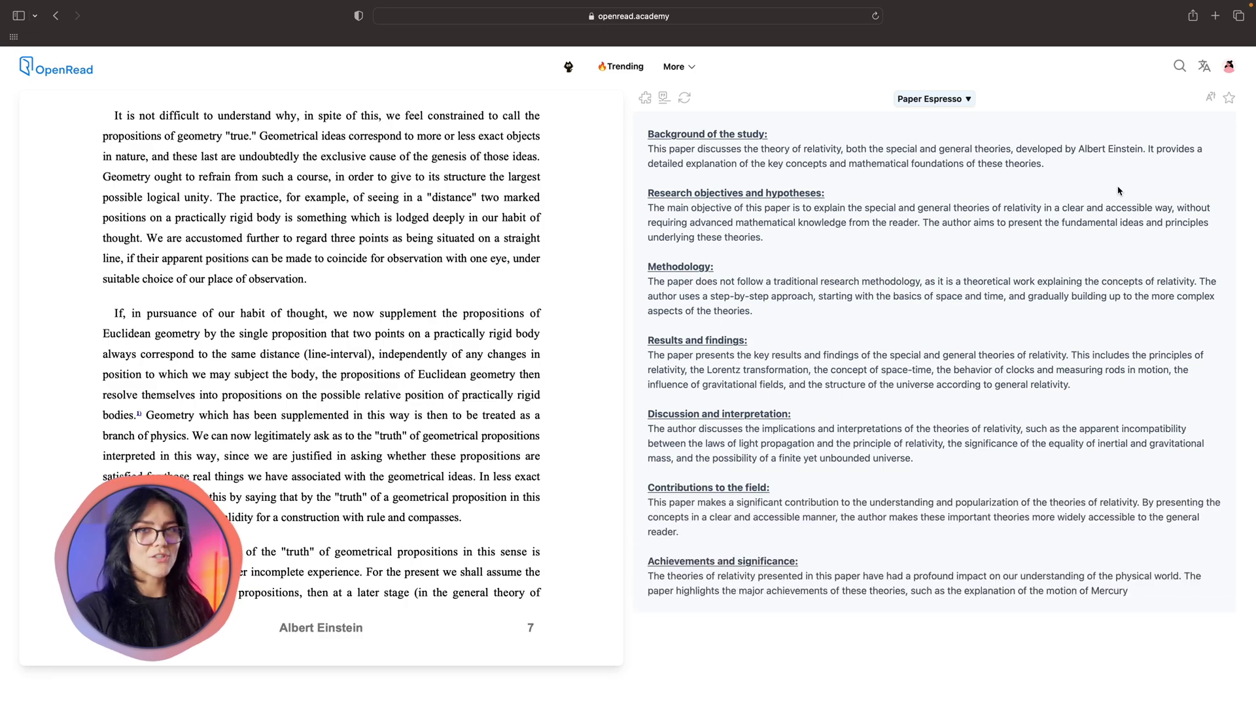
pyautogui.click(949, 98)
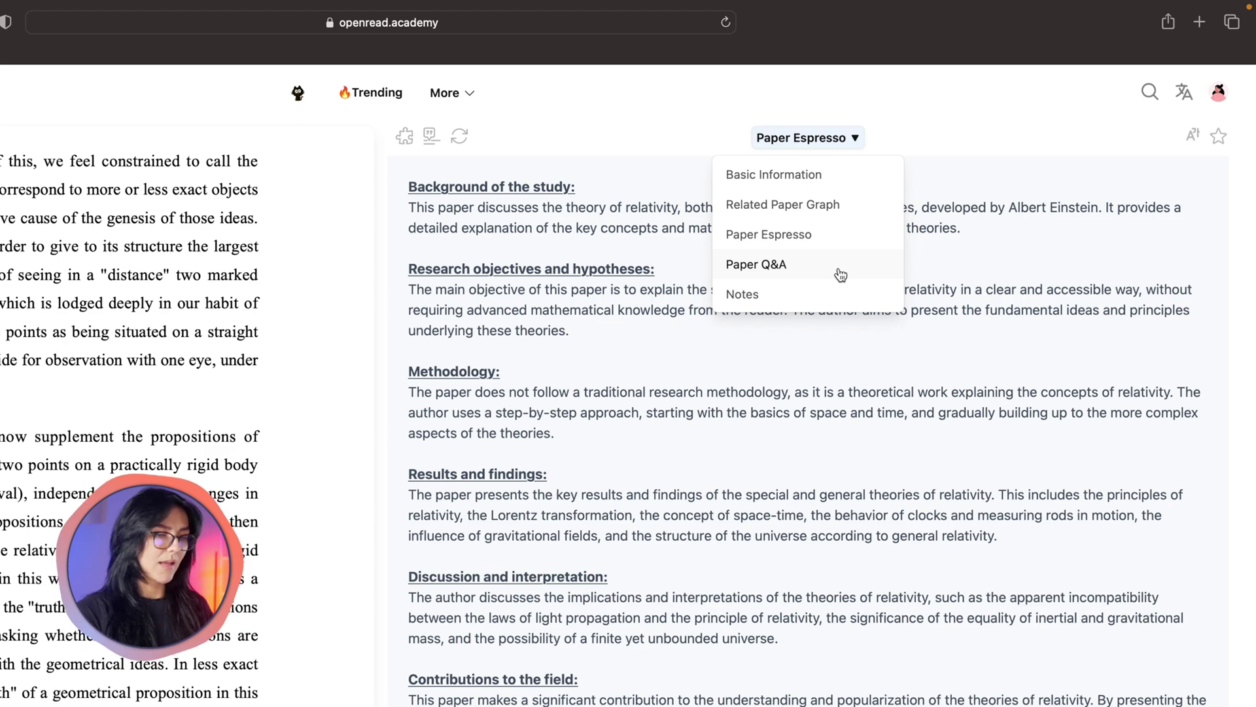
pyautogui.click(909, 100)
# Open OpenRead's Pricing page and scroll to the Free, Basic and Premium plan cards.
pyautogui.moveTo(462, 94)
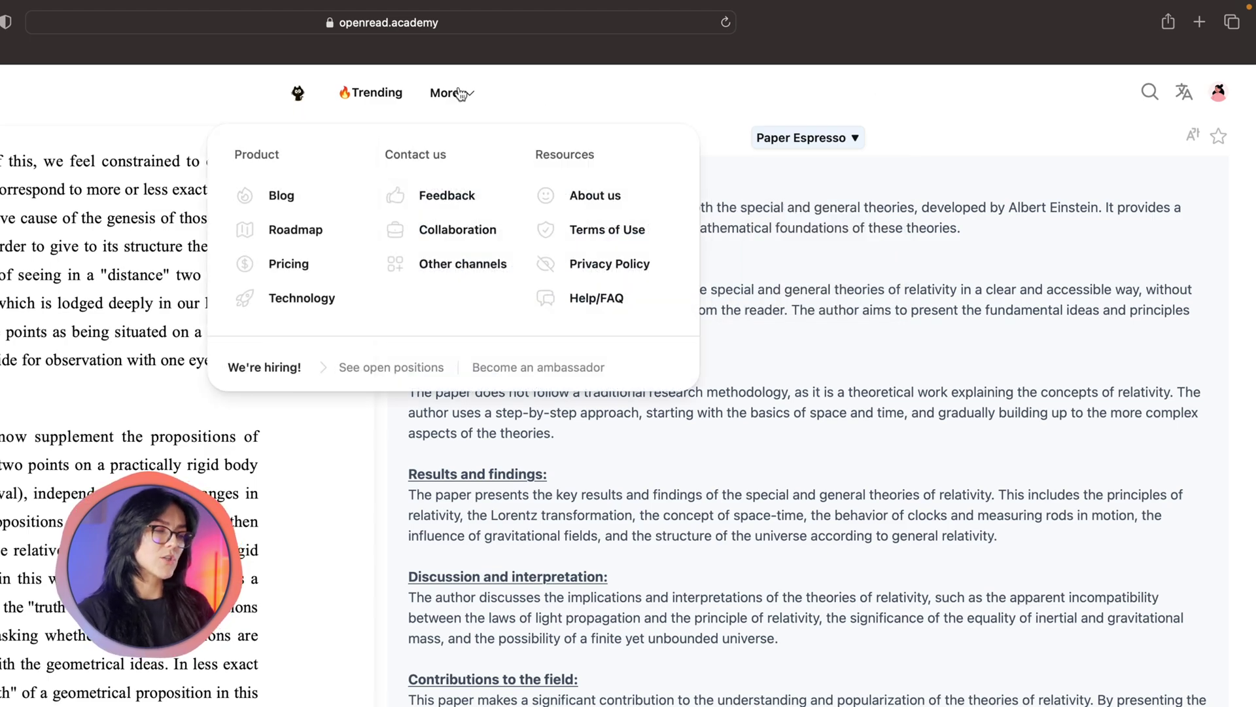
pyautogui.click(288, 262)
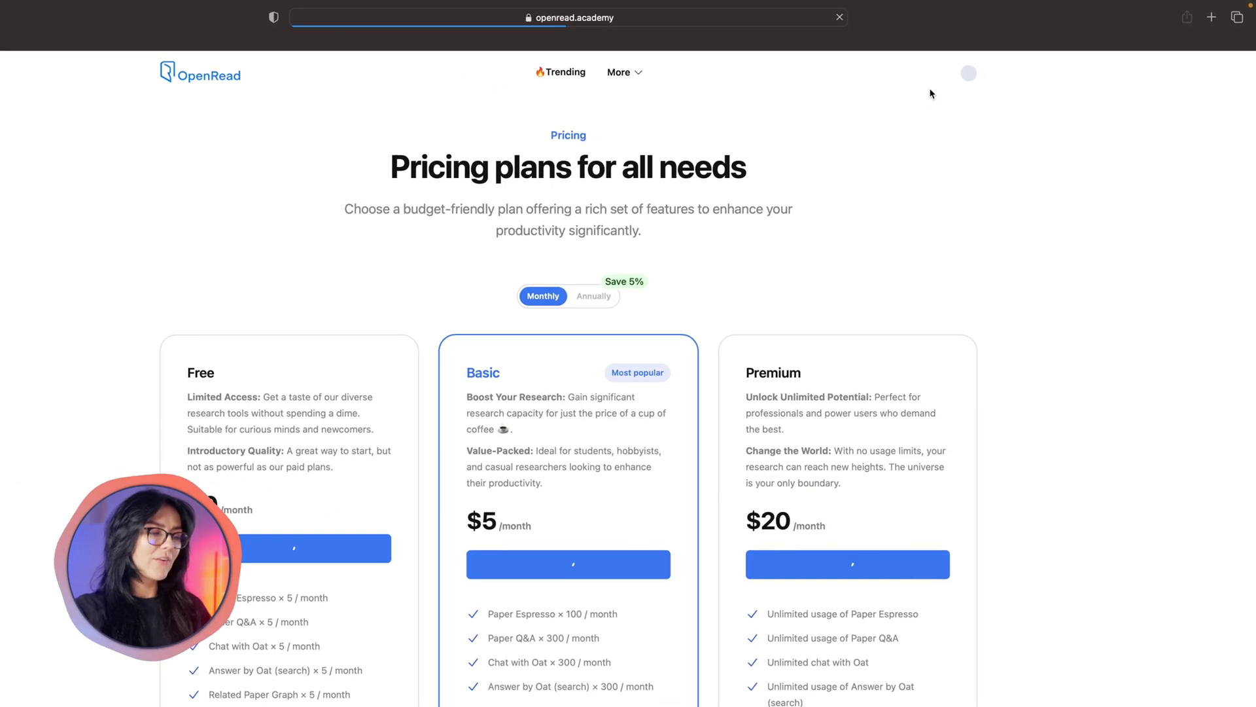
pyautogui.scroll(-3, 1093, 186)
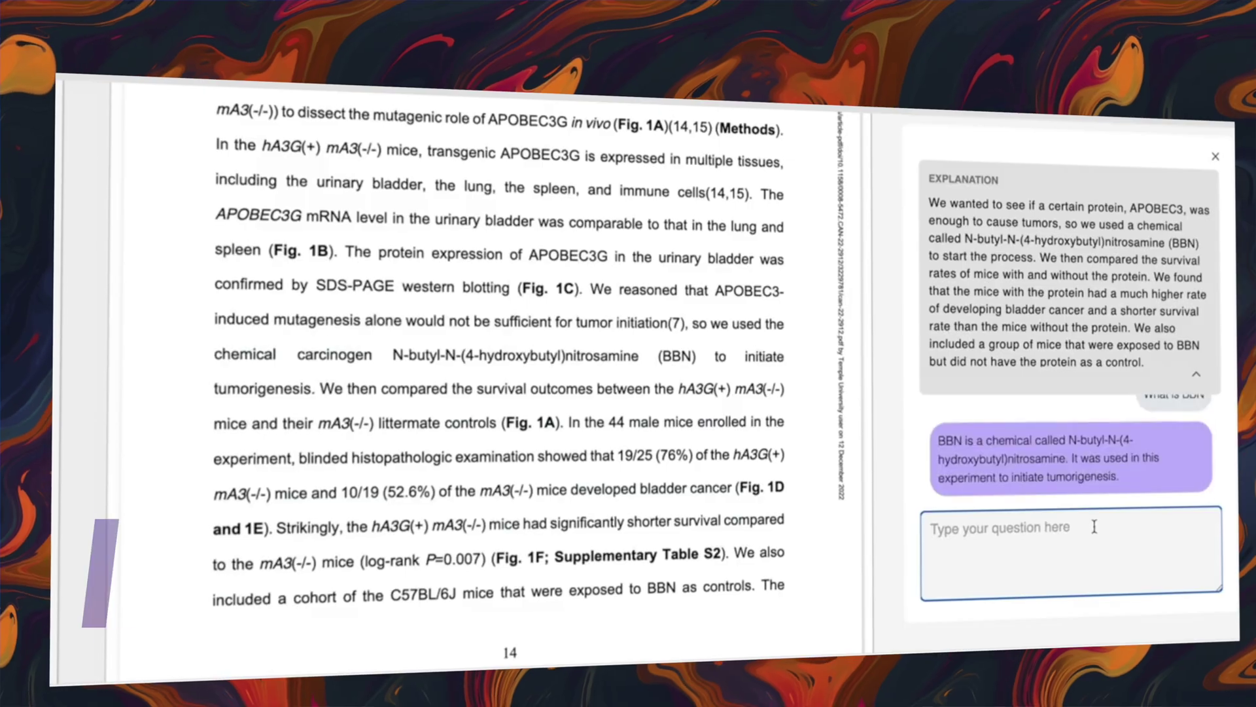
# Ask about C57BL/6J mice, then upload the Einstein relativity paper to Explainpaper.
pyautogui.write('What is C57BL/BJ')
pyautogui.press('BackSpace')
pyautogui.press('BackSpace')
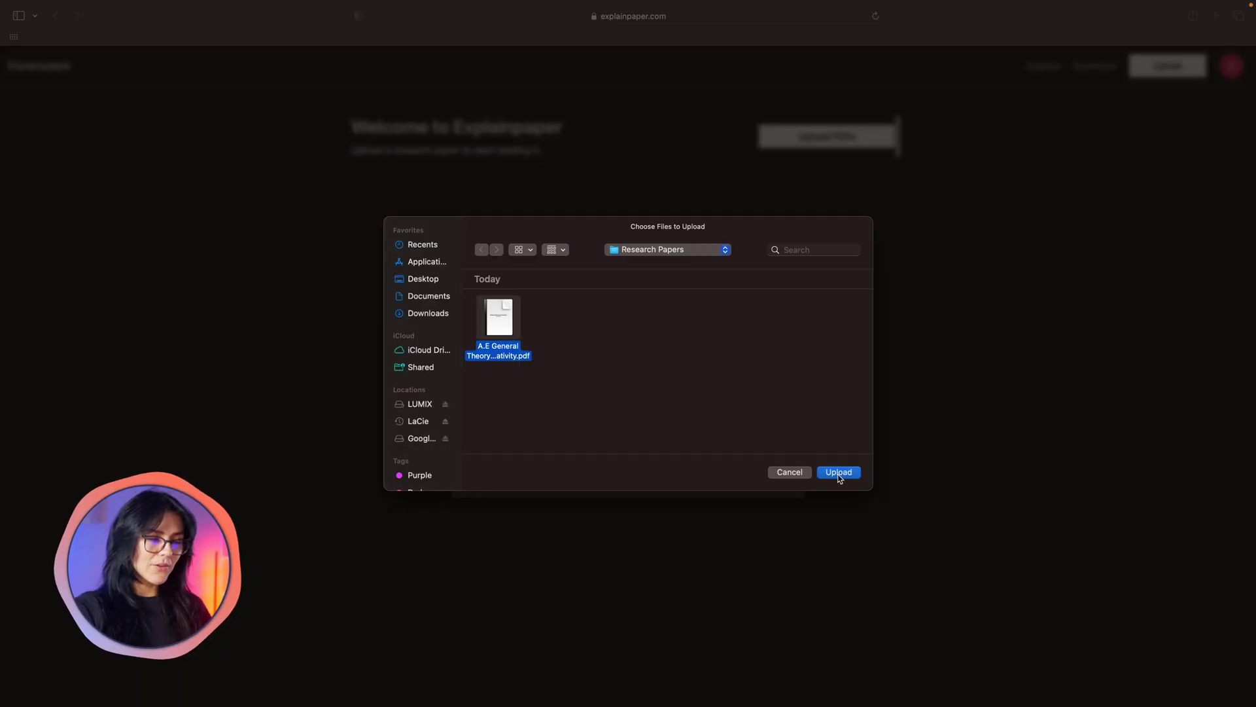
pyautogui.click(838, 472)
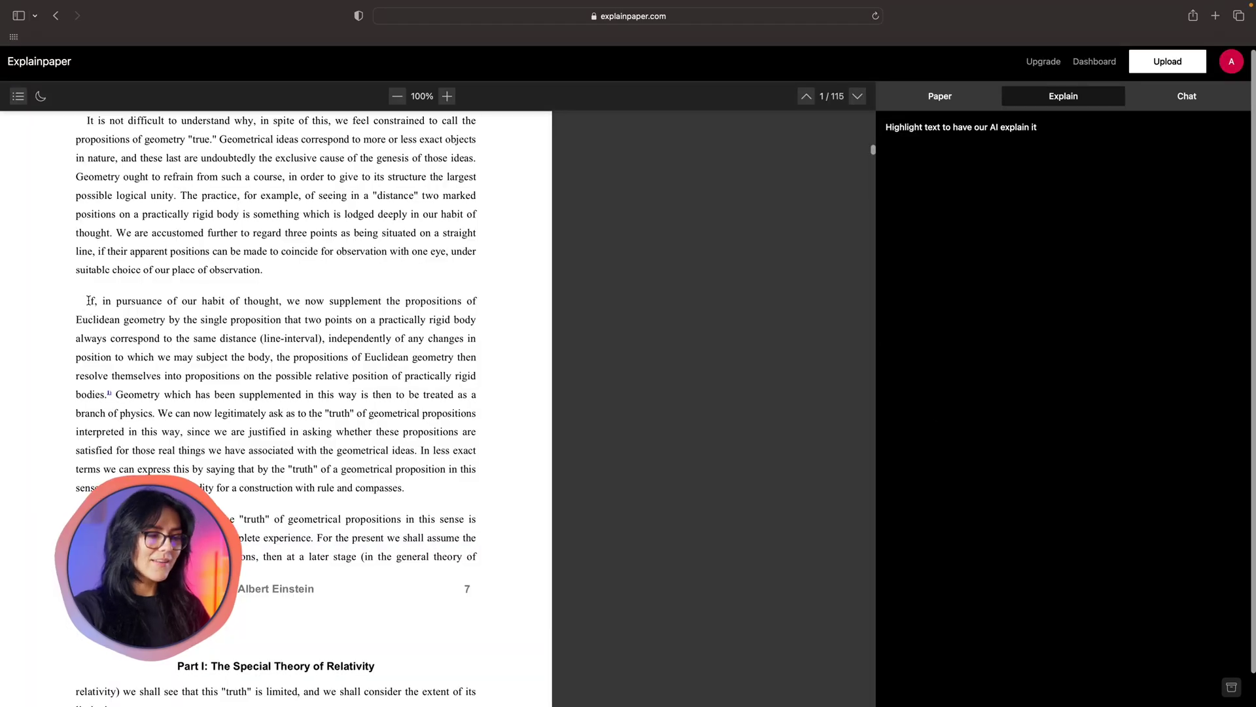
# Highlight the paragraph beginning 'If, in pursuance of our habit of thought' for explanation.
pyautogui.moveTo(89, 300); pyautogui.dragTo(164, 319)
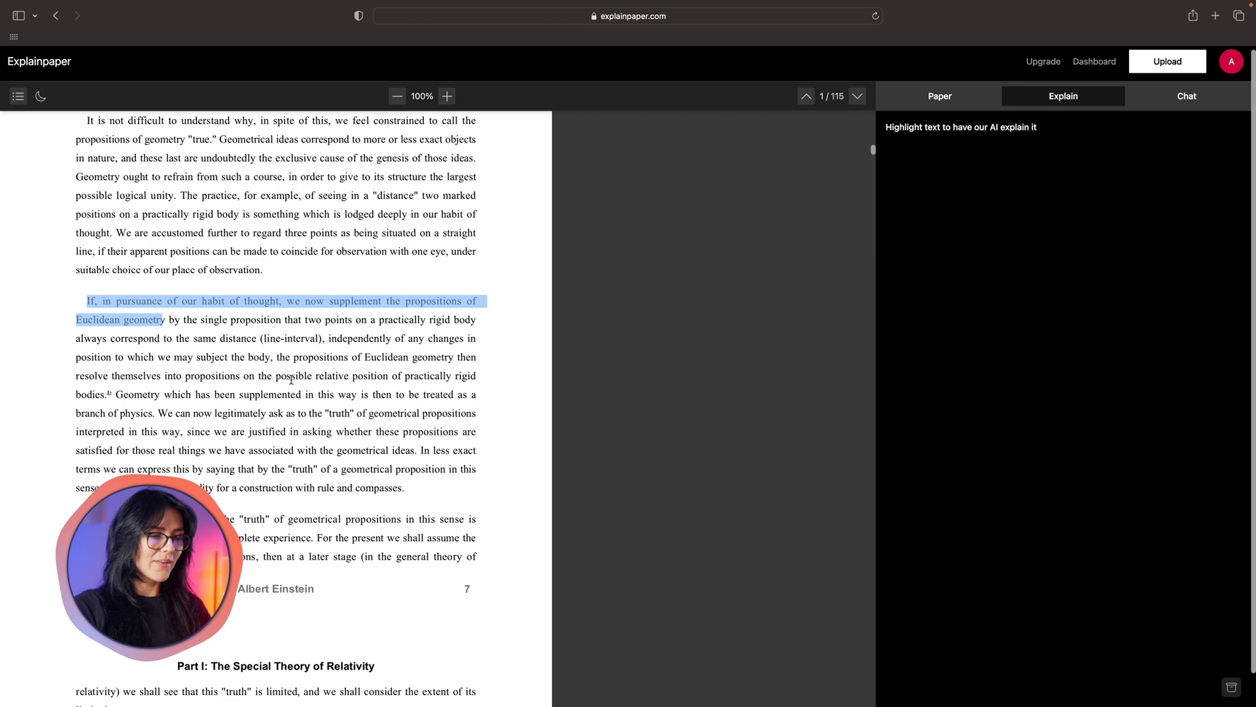
pyautogui.moveTo(403, 481); pyautogui.dragTo(411, 490)
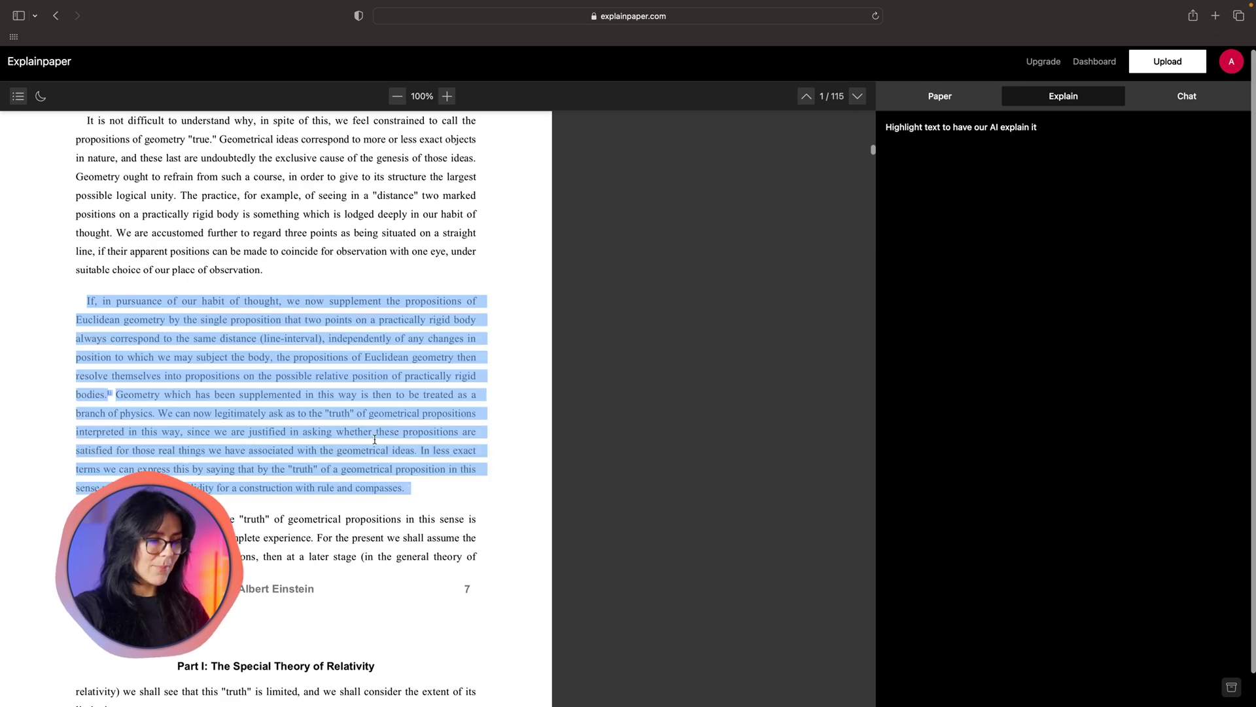
pyautogui.moveTo(886, 290); pyautogui.dragTo(901, 295)
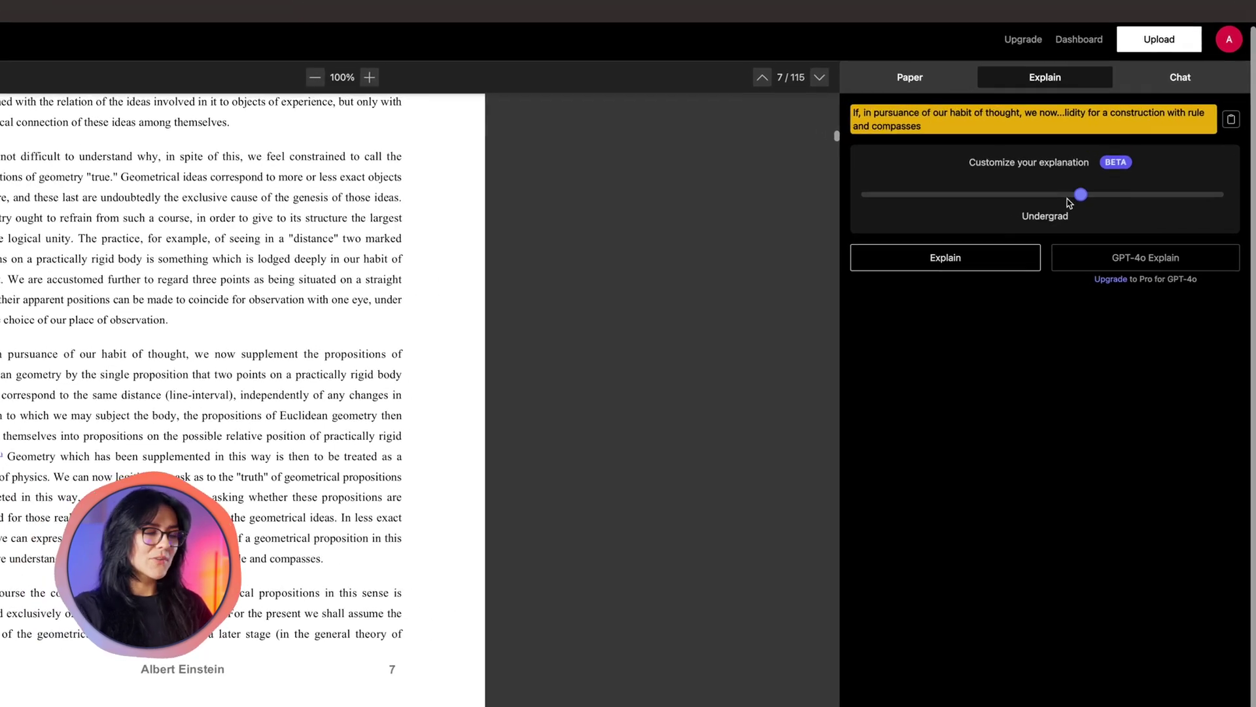
# Generate a High Schooler-level explanation and ask a follow-up about geometrical truth.
pyautogui.moveTo(1094, 204); pyautogui.dragTo(1037, 205)
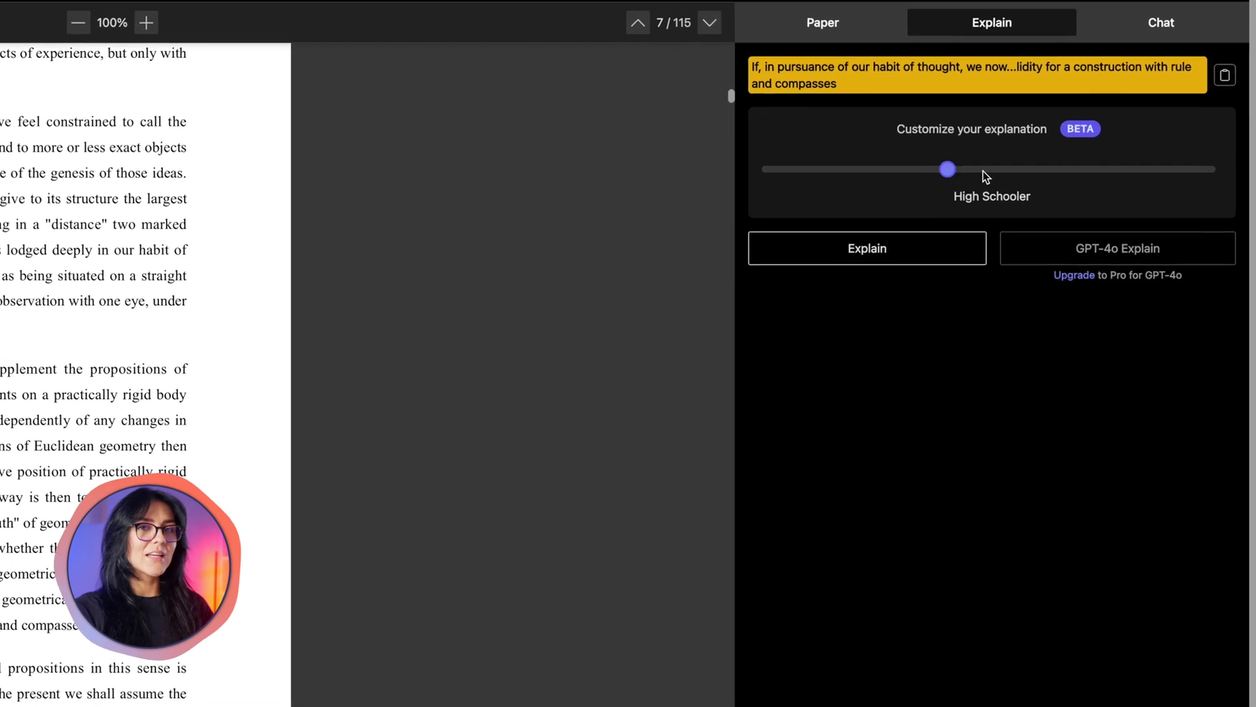
pyautogui.moveTo(983, 171); pyautogui.dragTo(898, 172)
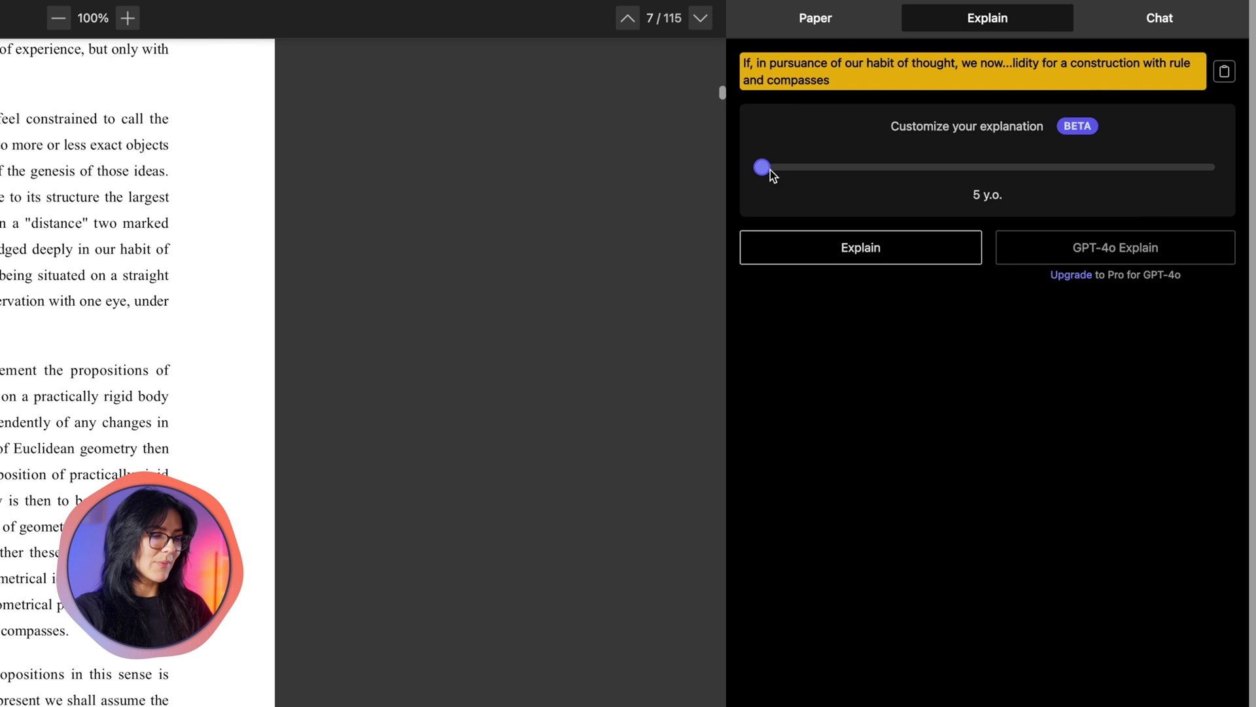
pyautogui.moveTo(772, 170); pyautogui.dragTo(1000, 170)
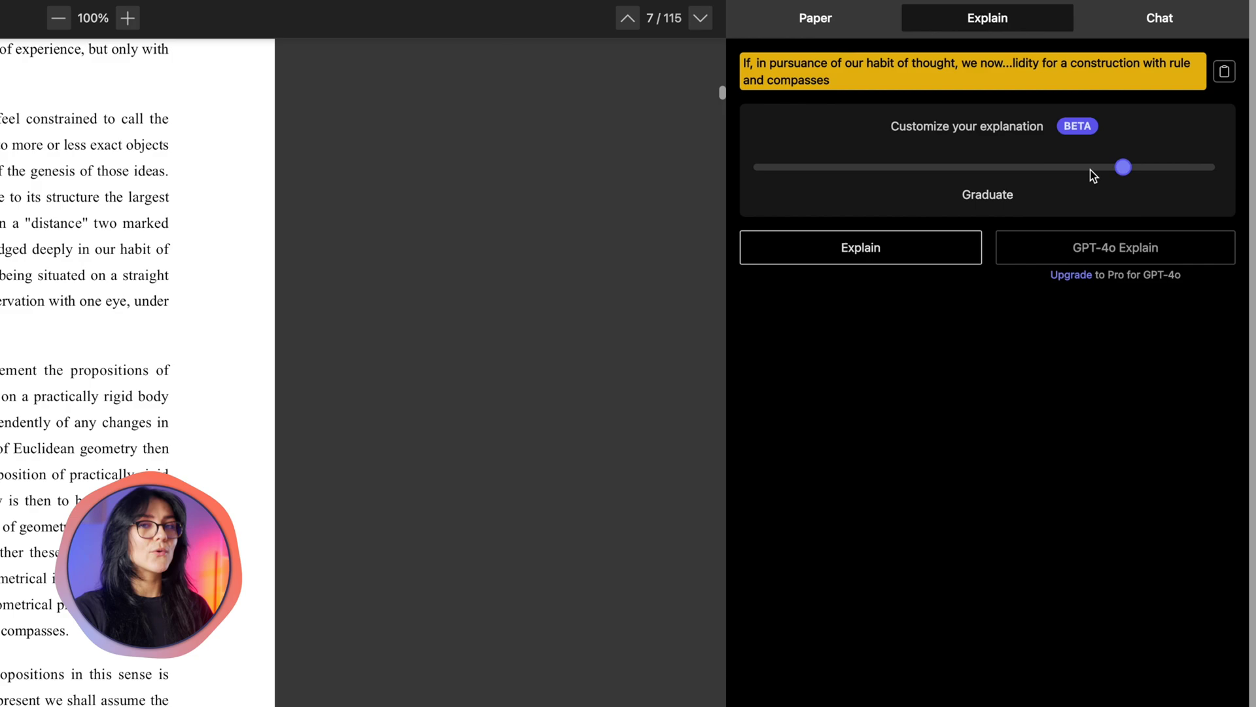
pyautogui.moveTo(1090, 170); pyautogui.dragTo(1187, 172)
pyautogui.click(938, 167)
pyautogui.click(861, 247)
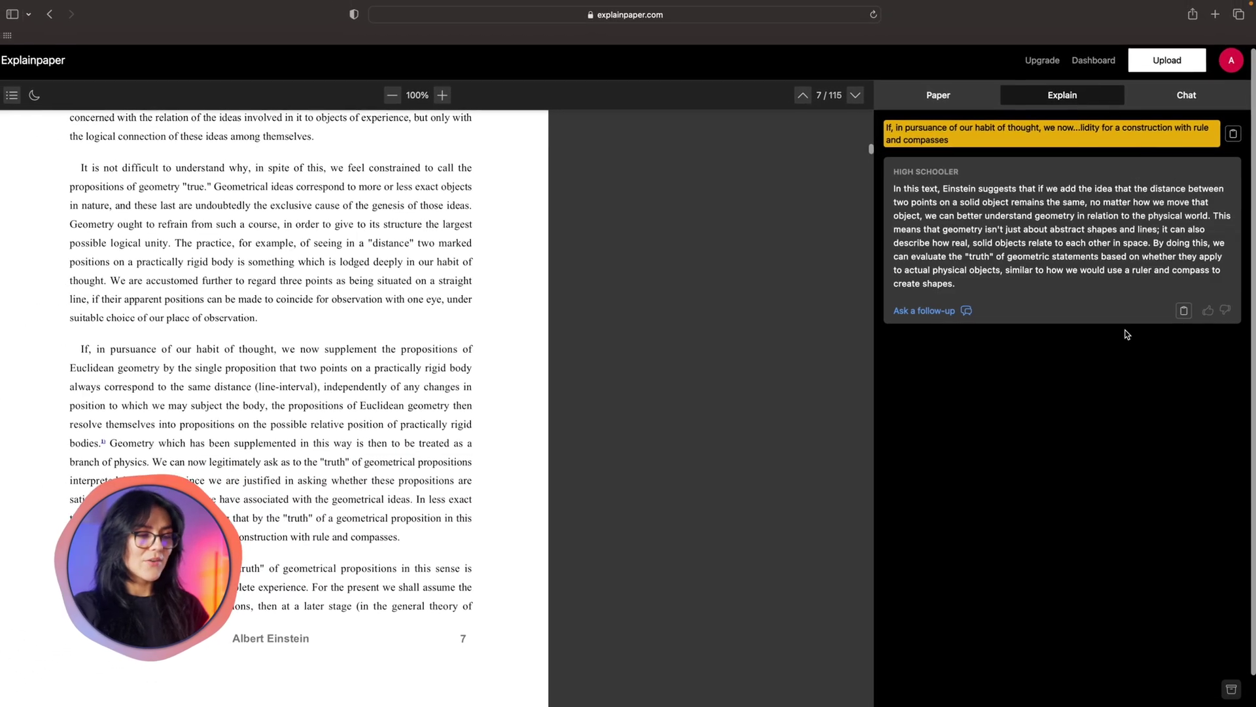
pyautogui.click(925, 311)
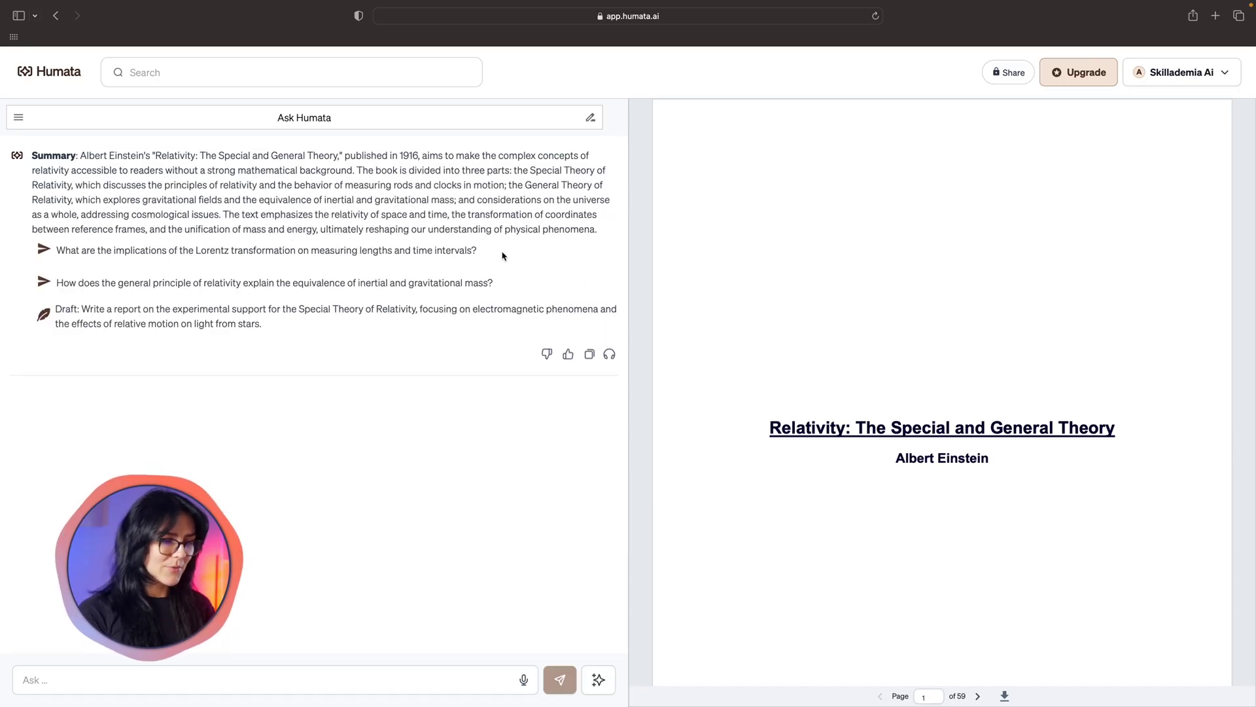
# Have Humata draft the suggested report on experimental support for Special Relativity.
pyautogui.scroll(-15, 826, 375)
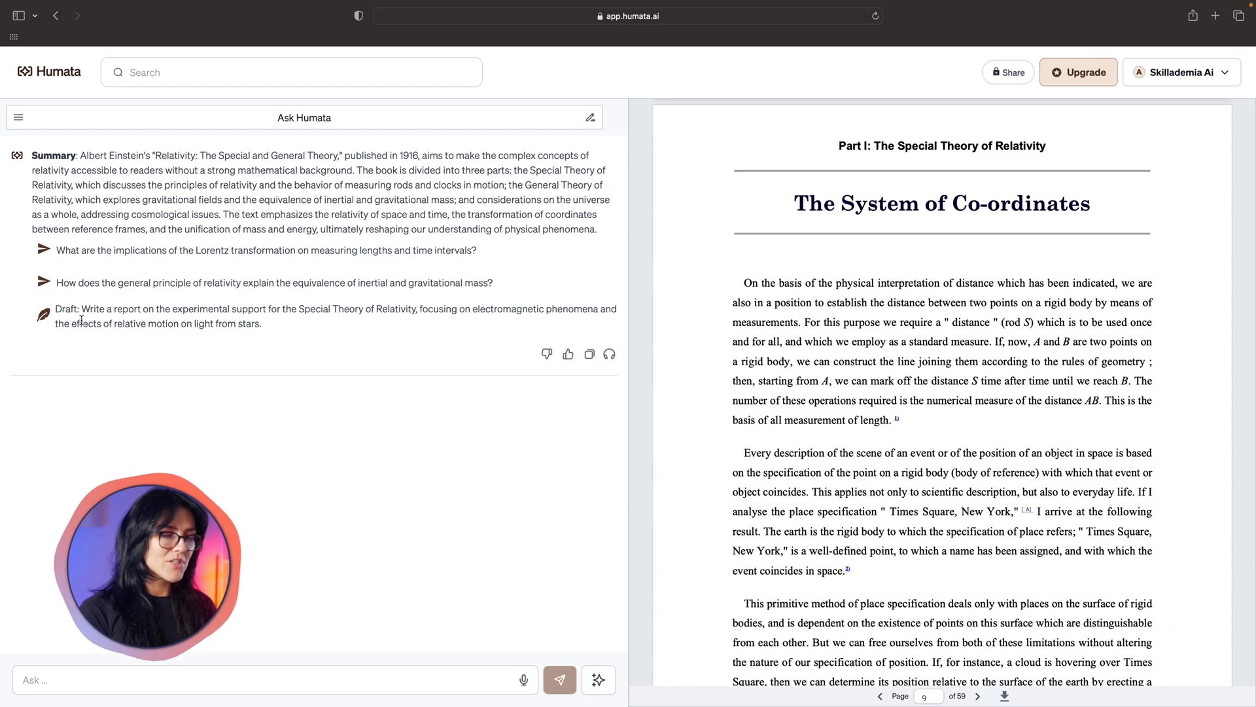
pyautogui.click(41, 318)
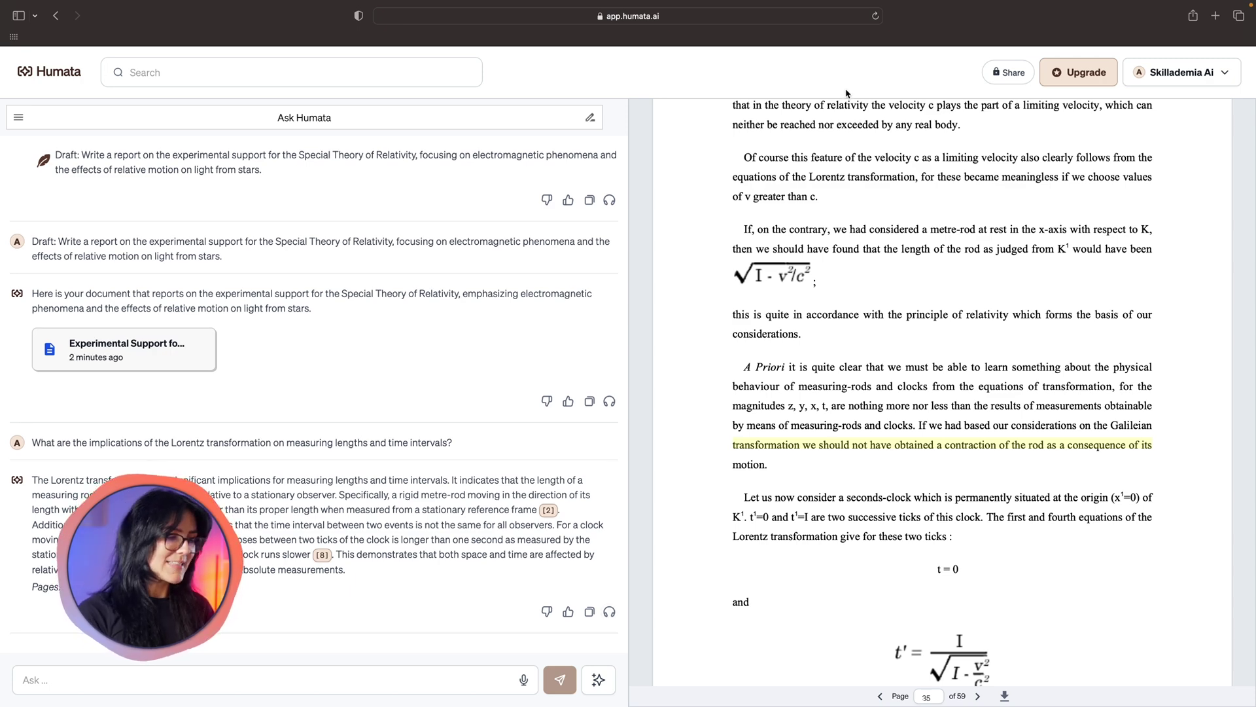
# Scroll back up through the Humata answer panel.
pyautogui.scroll(10, 674, 110)
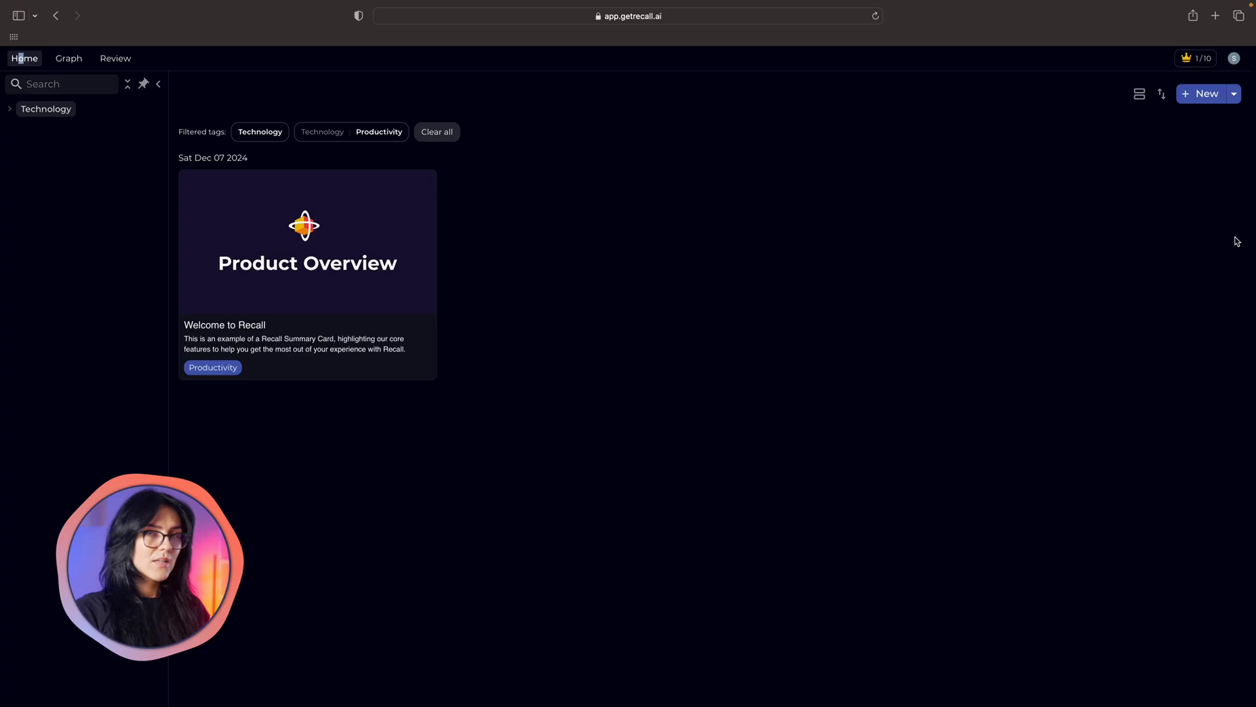
# Create a Recall summary card from the pasted 'A Tour of Earth's Ancient Supercontinents' YouTube link.
pyautogui.click(1210, 96)
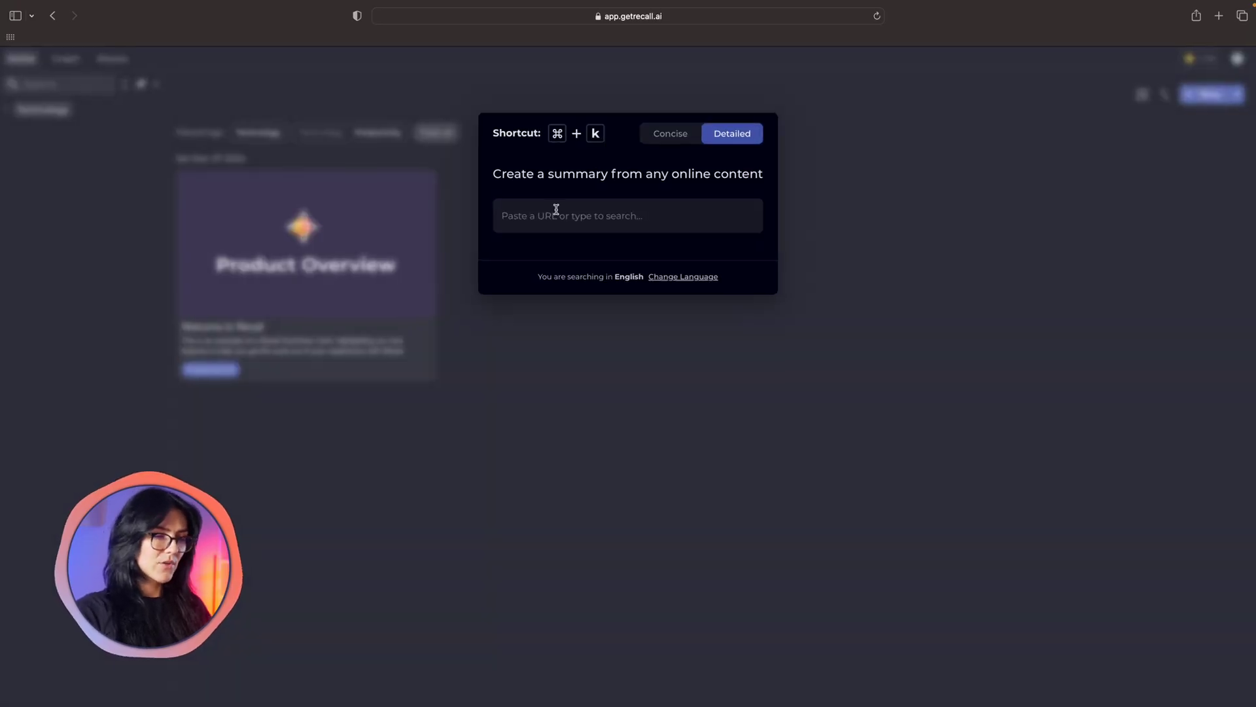
pyautogui.write('https://www.youtube.com/watch?v=ZpoplYQhoFs')
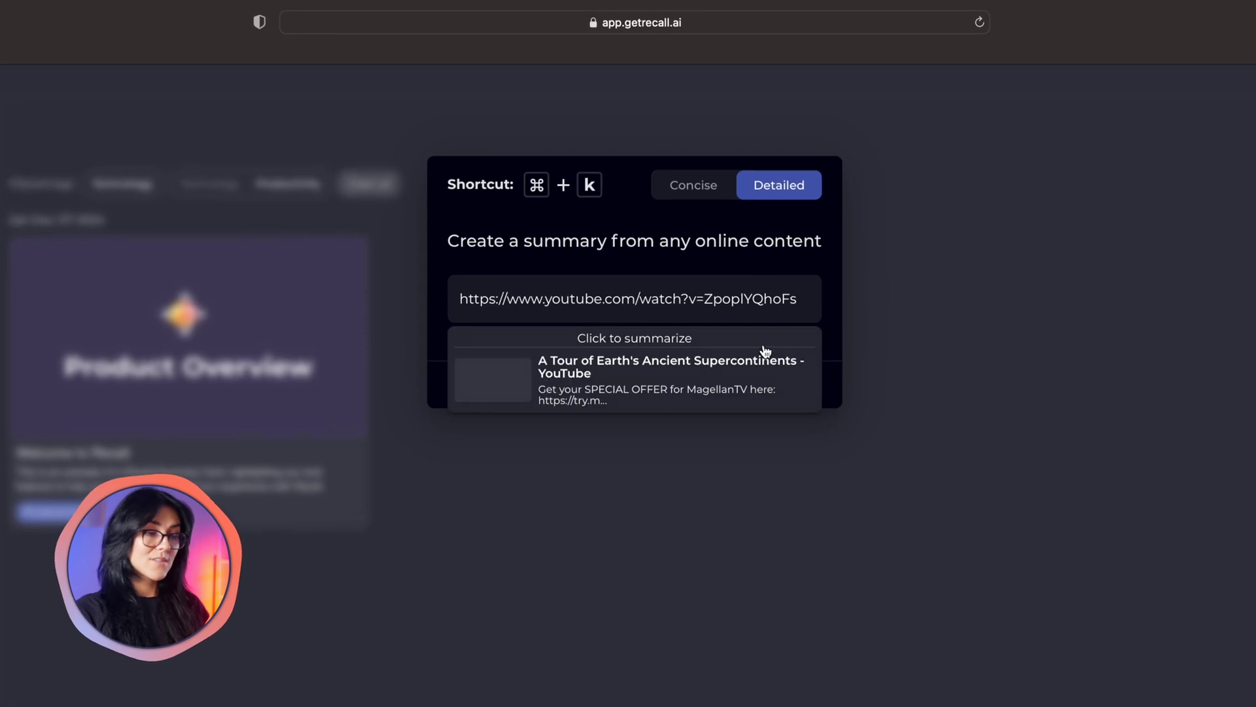
pyautogui.click(593, 364)
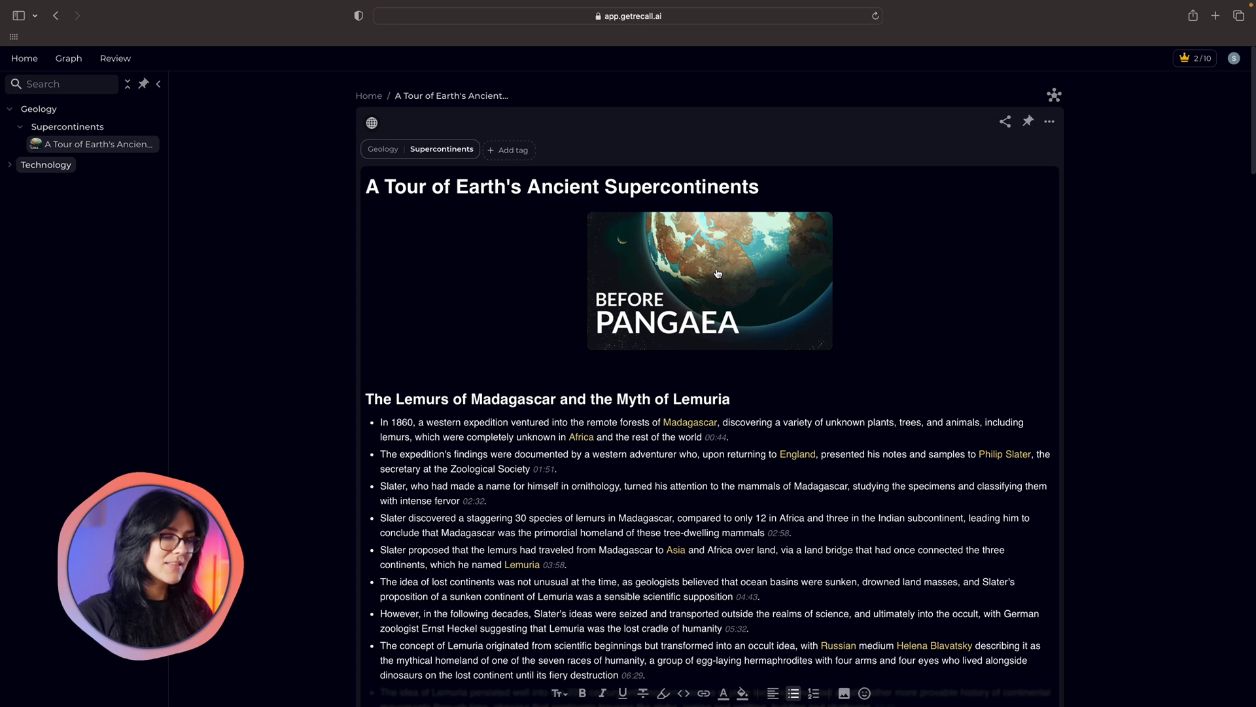
pyautogui.scroll(-3, 981, 289)
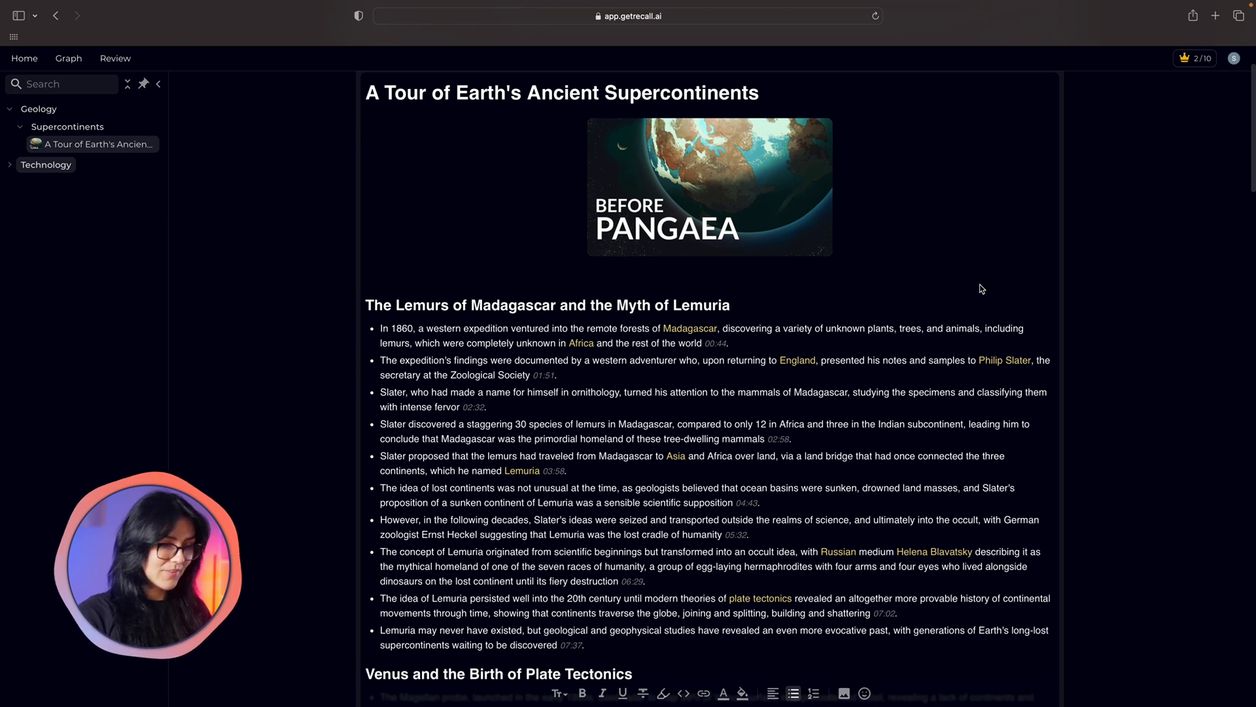
pyautogui.scroll(3, 982, 288)
pyautogui.moveTo(693, 429)
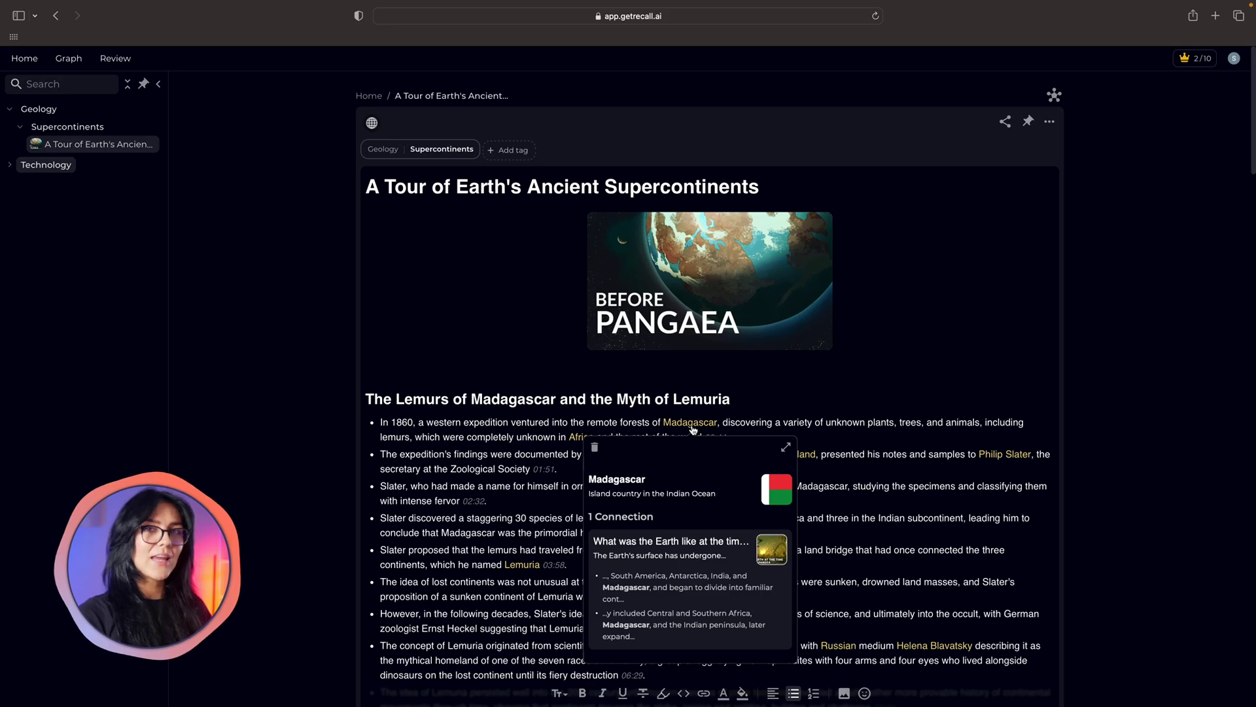
pyautogui.scroll(-20, 697, 449)
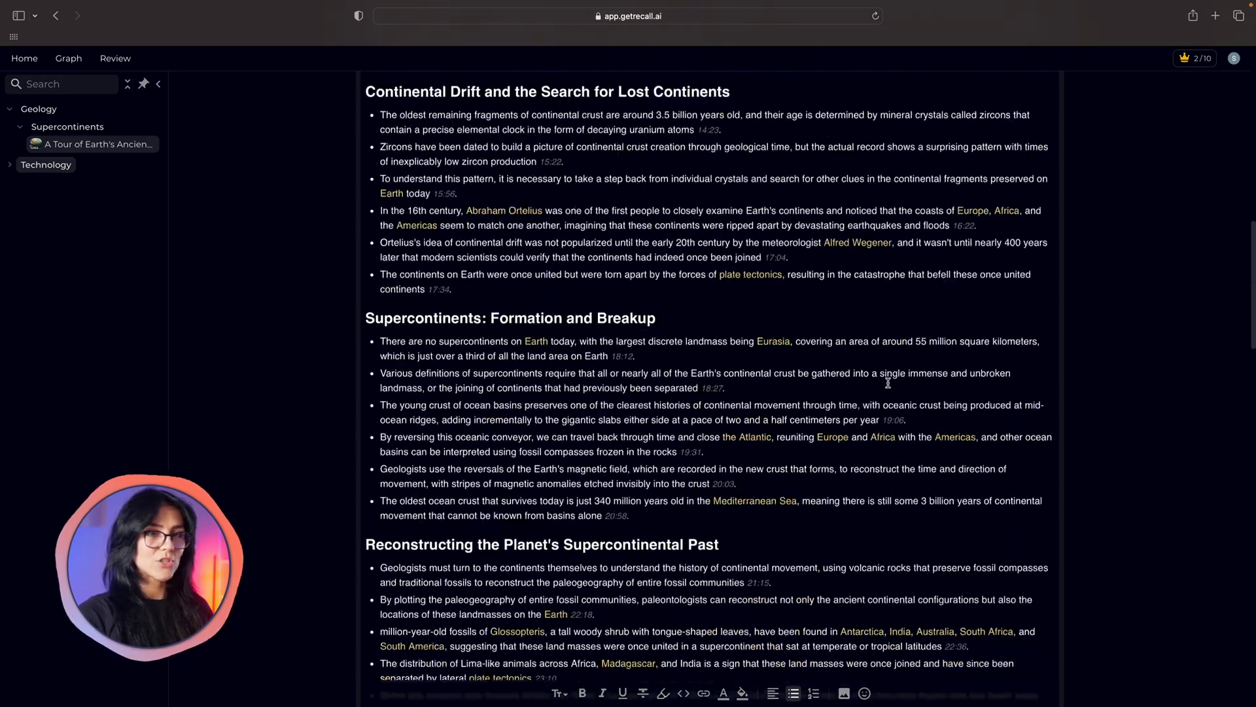
pyautogui.scroll(-12, 888, 382)
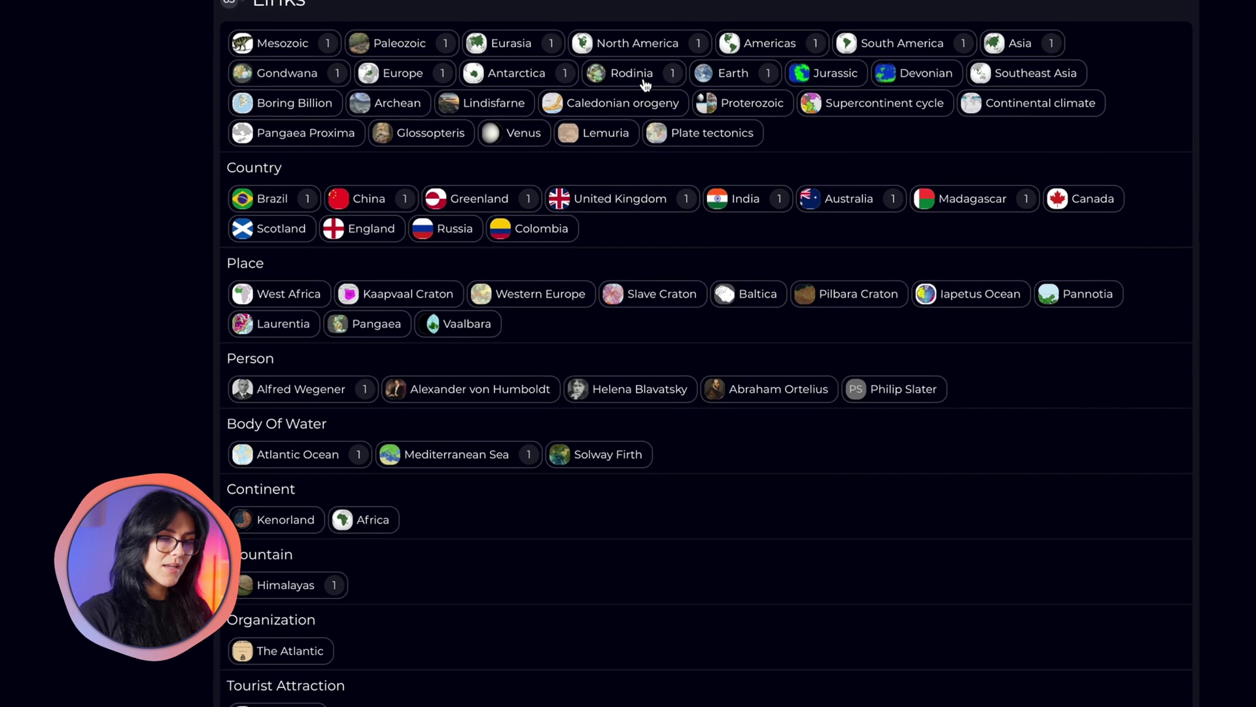
pyautogui.scroll(-2, 982, 255)
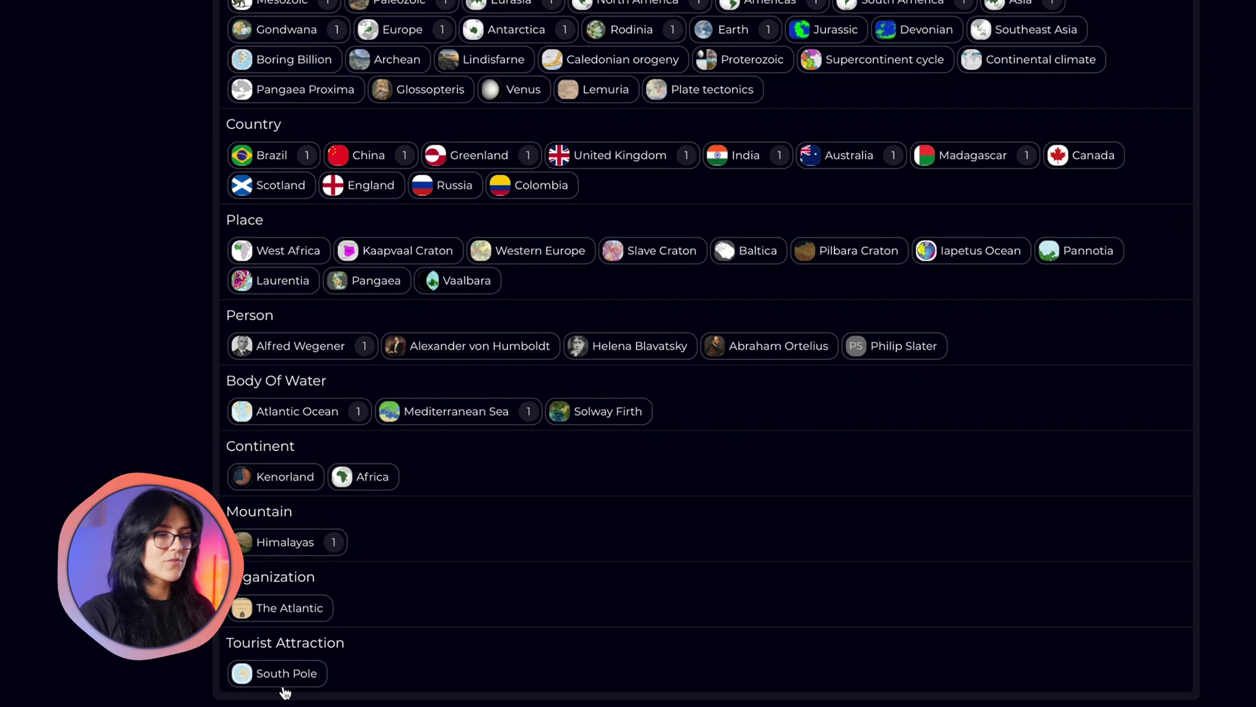
pyautogui.scroll(4, 919, 464)
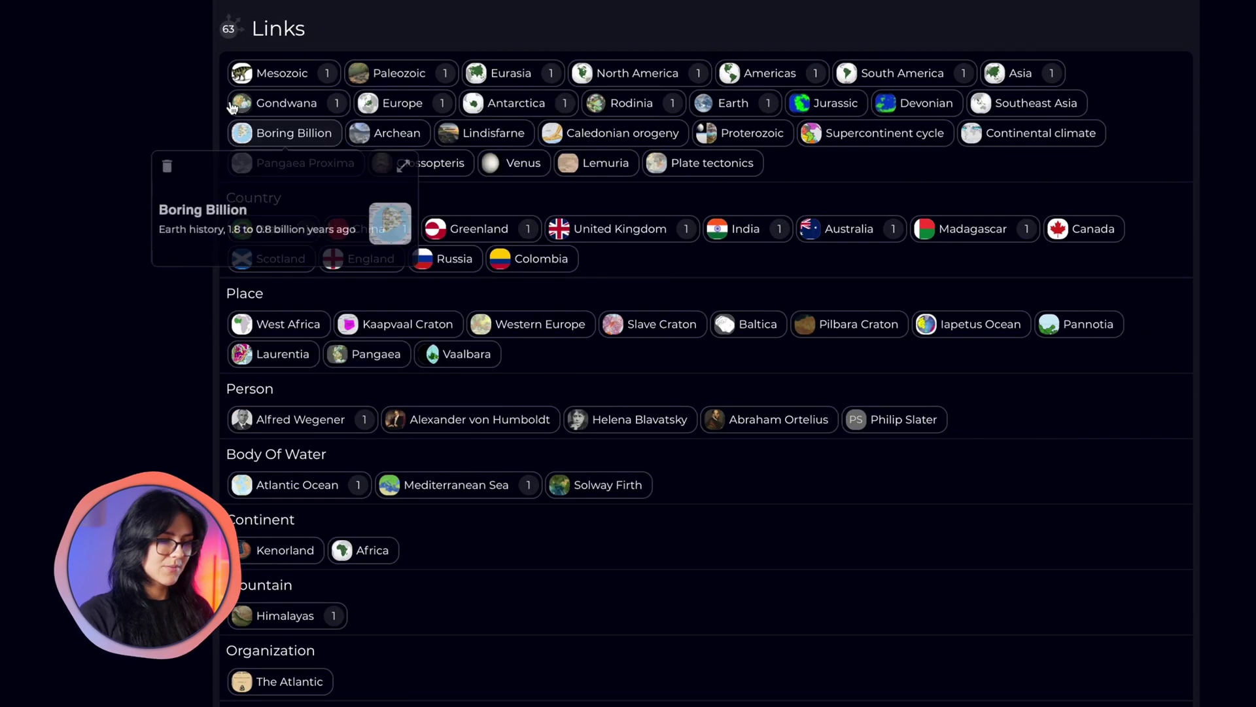
# Open the Mesozoic card, then return to the supercontinents tour note via the breadcrumb.
pyautogui.click(281, 74)
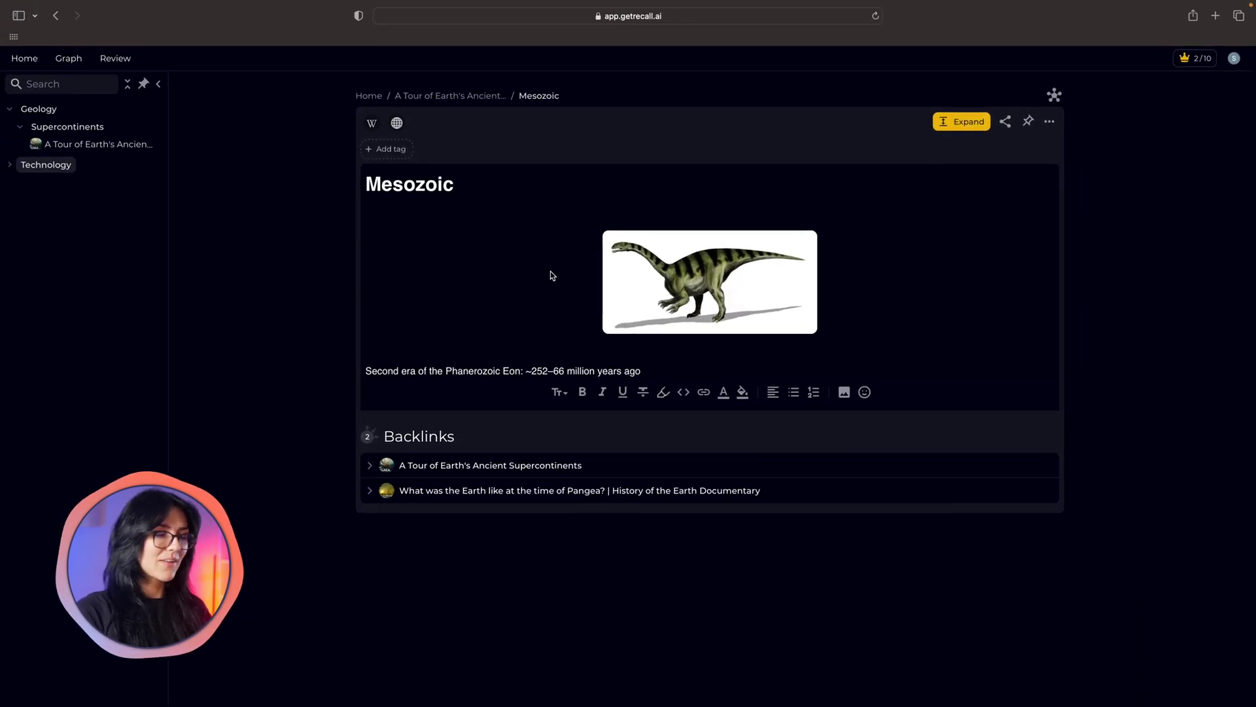
pyautogui.click(484, 102)
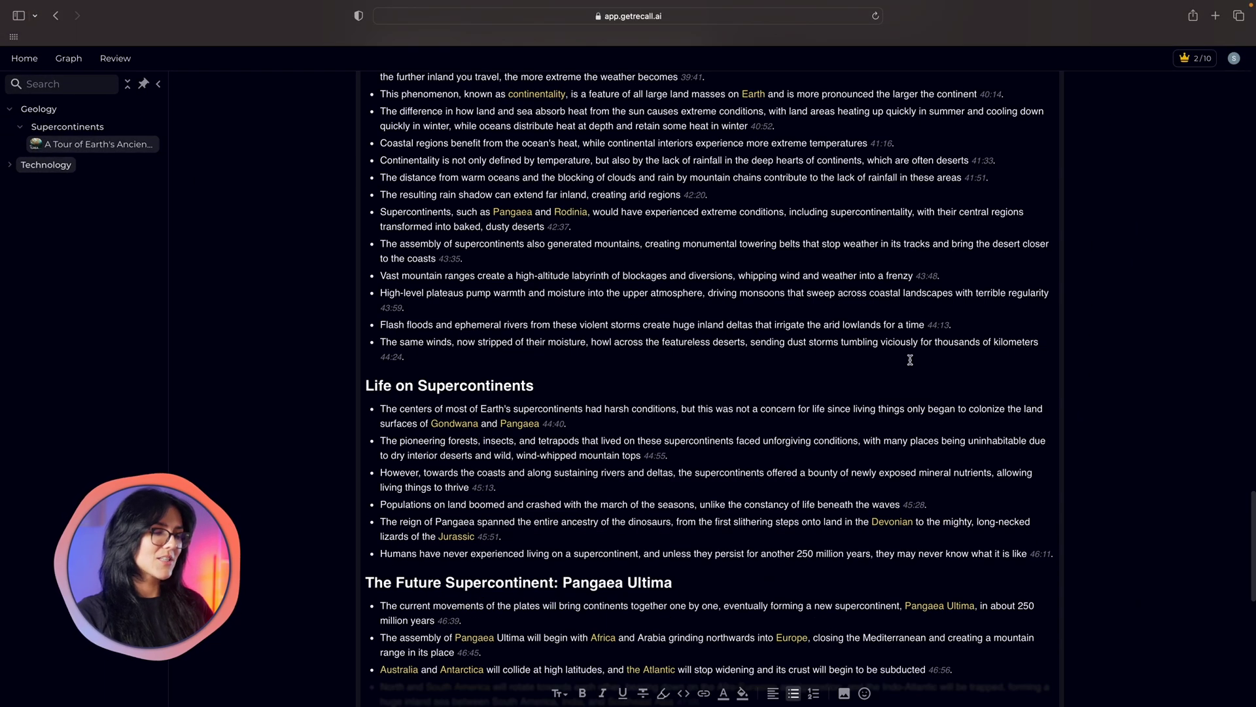
pyautogui.scroll(-1, 873, 364)
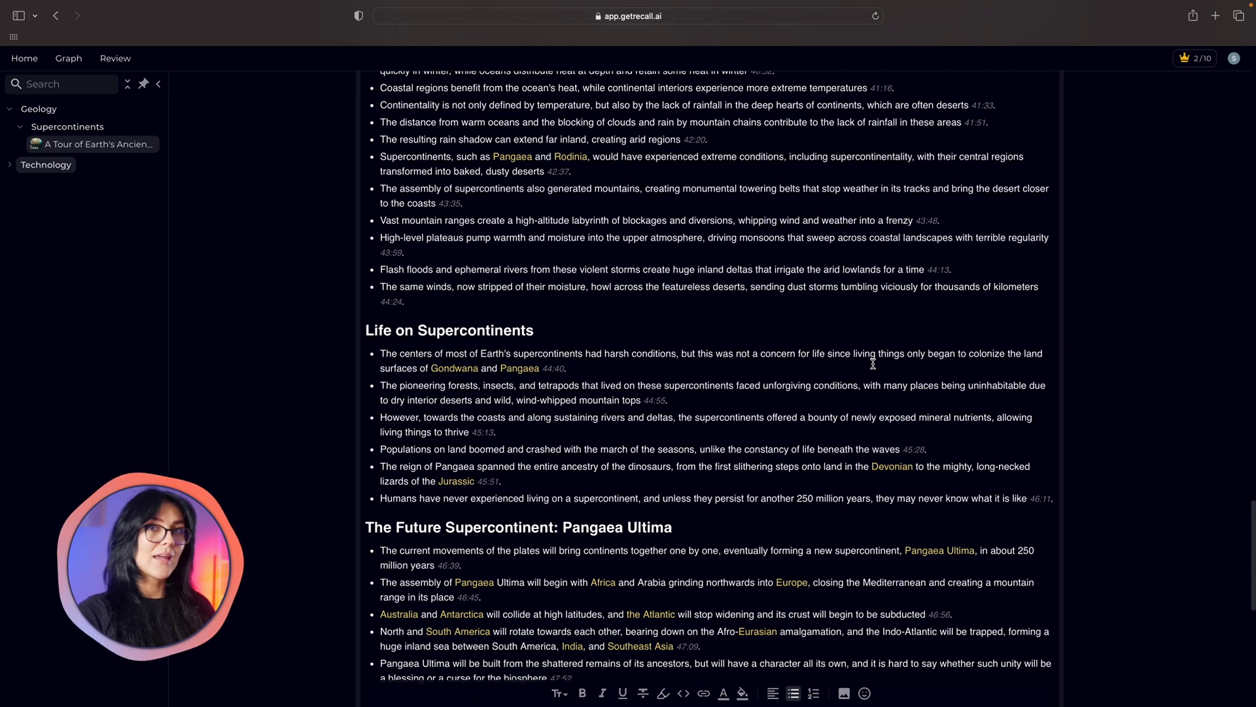
pyautogui.scroll(20, 873, 364)
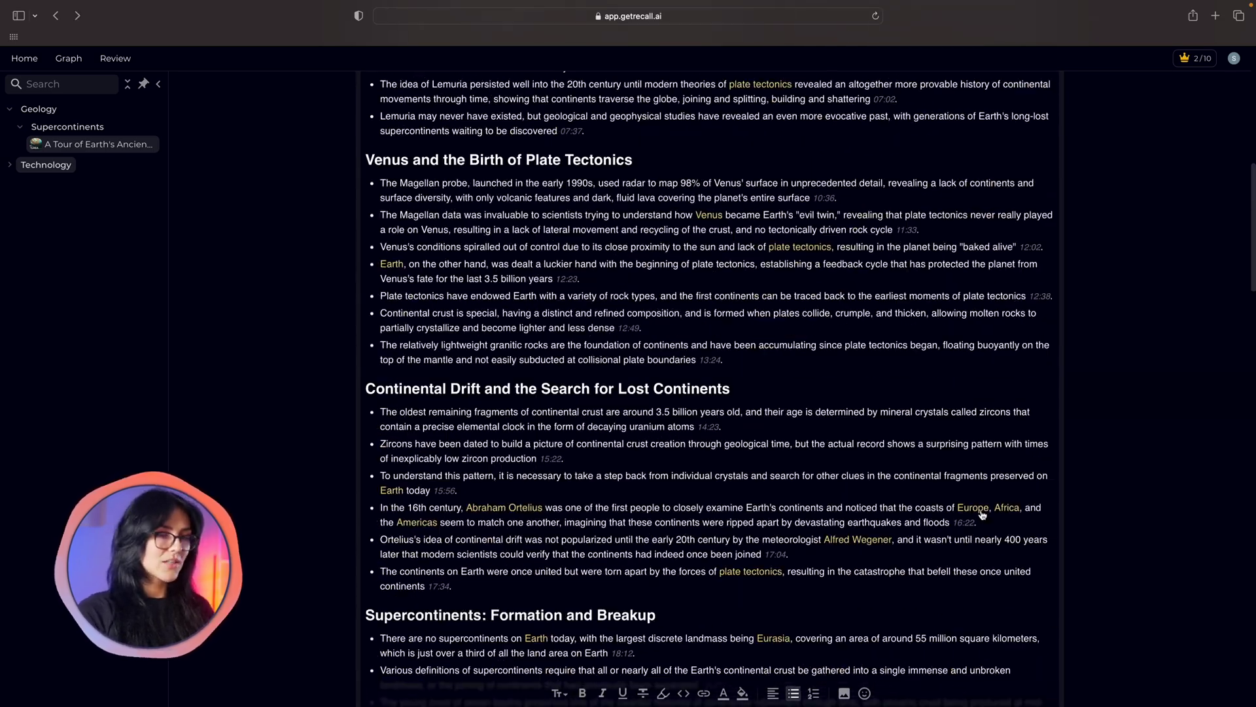
pyautogui.scroll(-3, 983, 514)
# Open the linked Plate tectonics card and dismiss the usage survey.
pyautogui.click(759, 483)
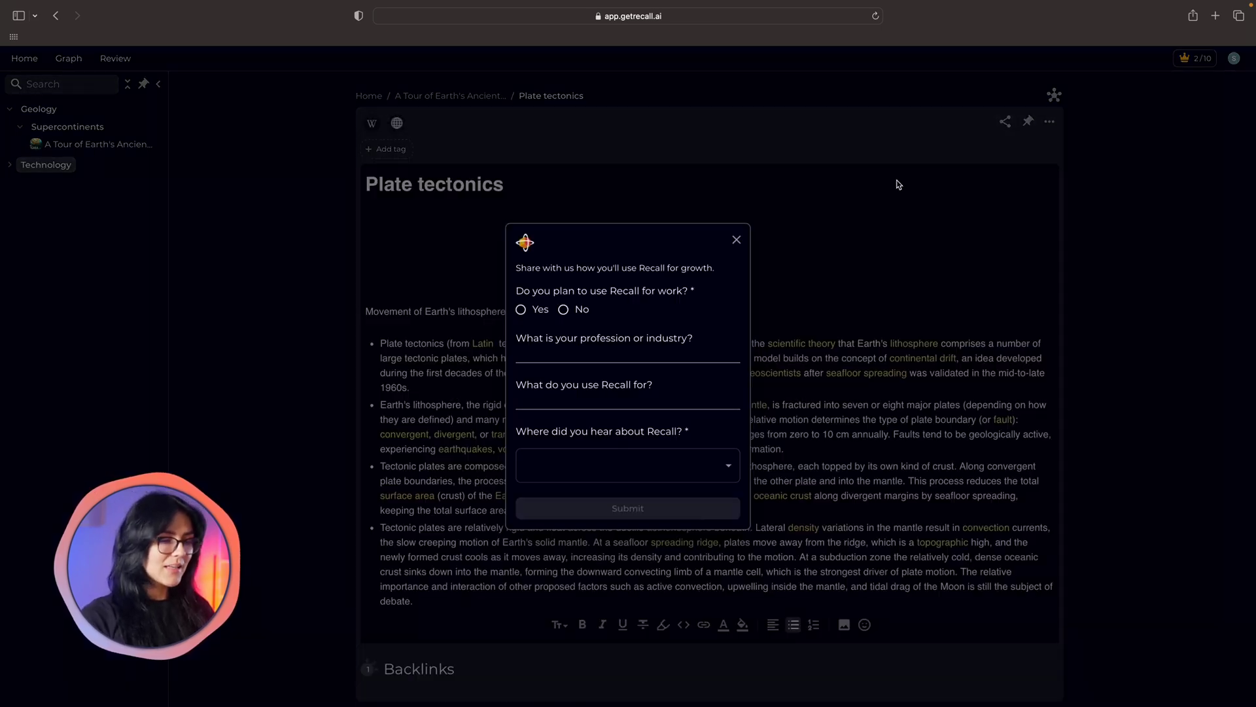
pyautogui.click(736, 239)
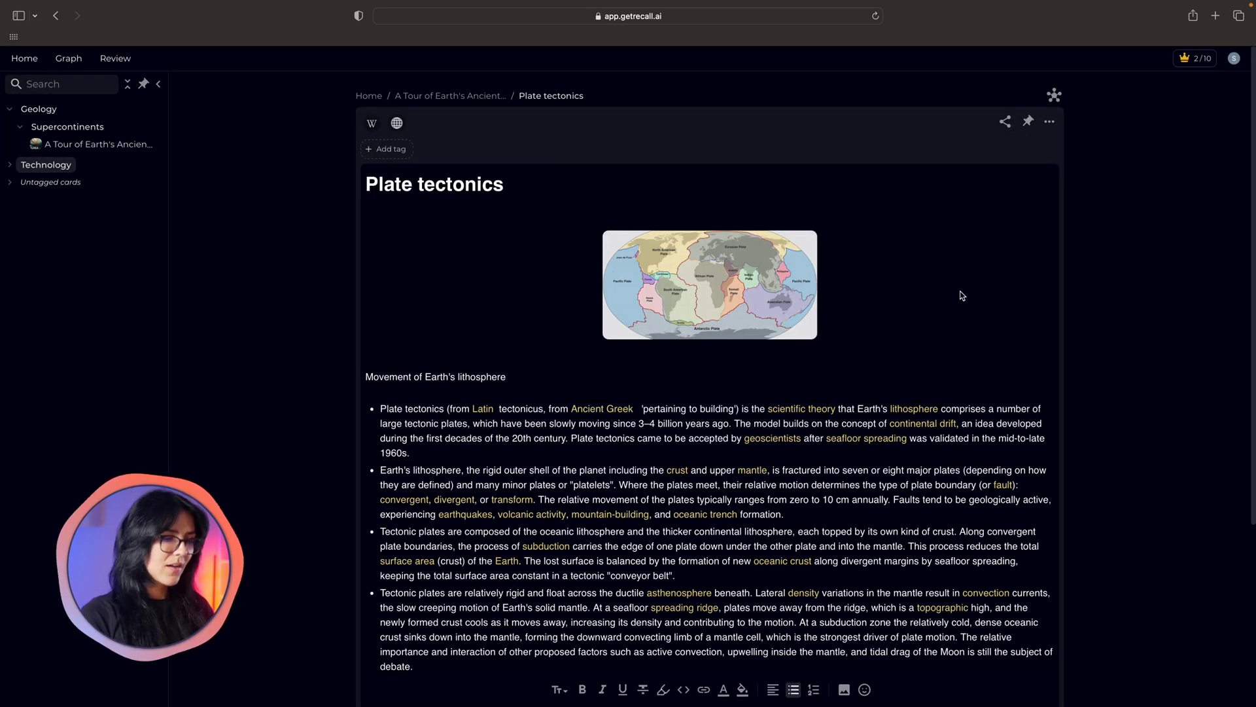
pyautogui.scroll(-4, 962, 296)
pyautogui.scroll(4, 952, 300)
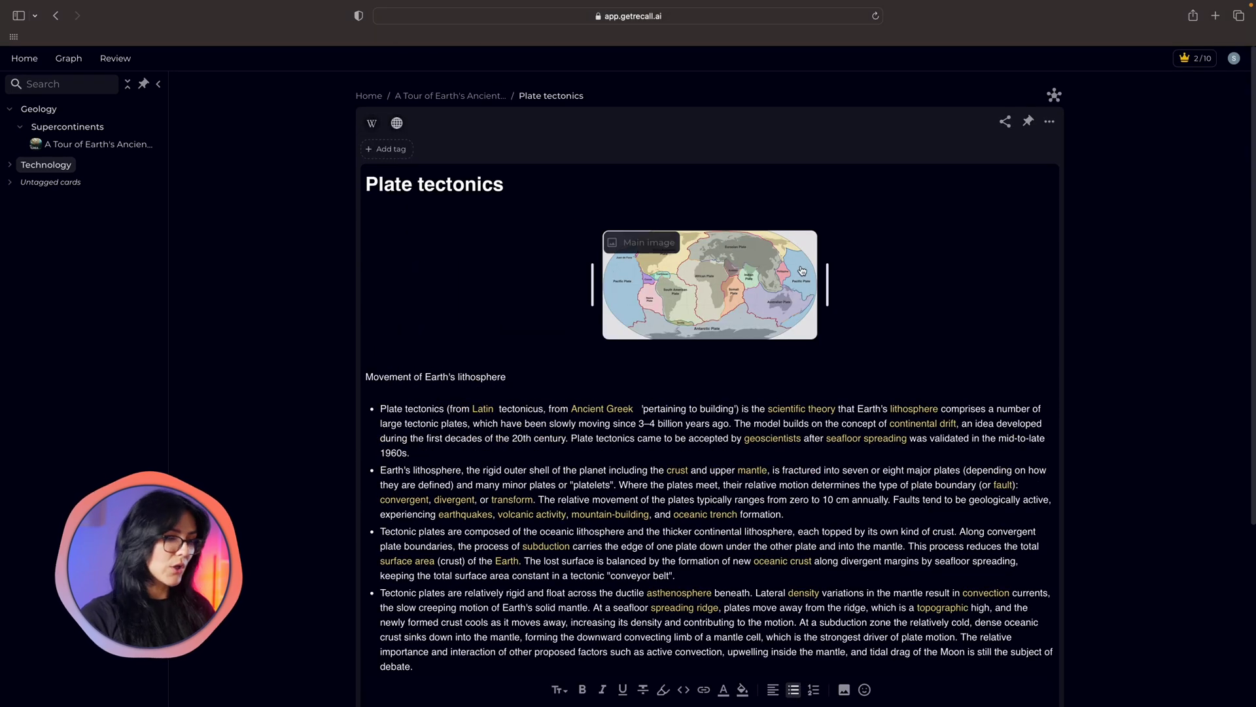
pyautogui.moveTo(394, 185); pyautogui.dragTo(346, 184)
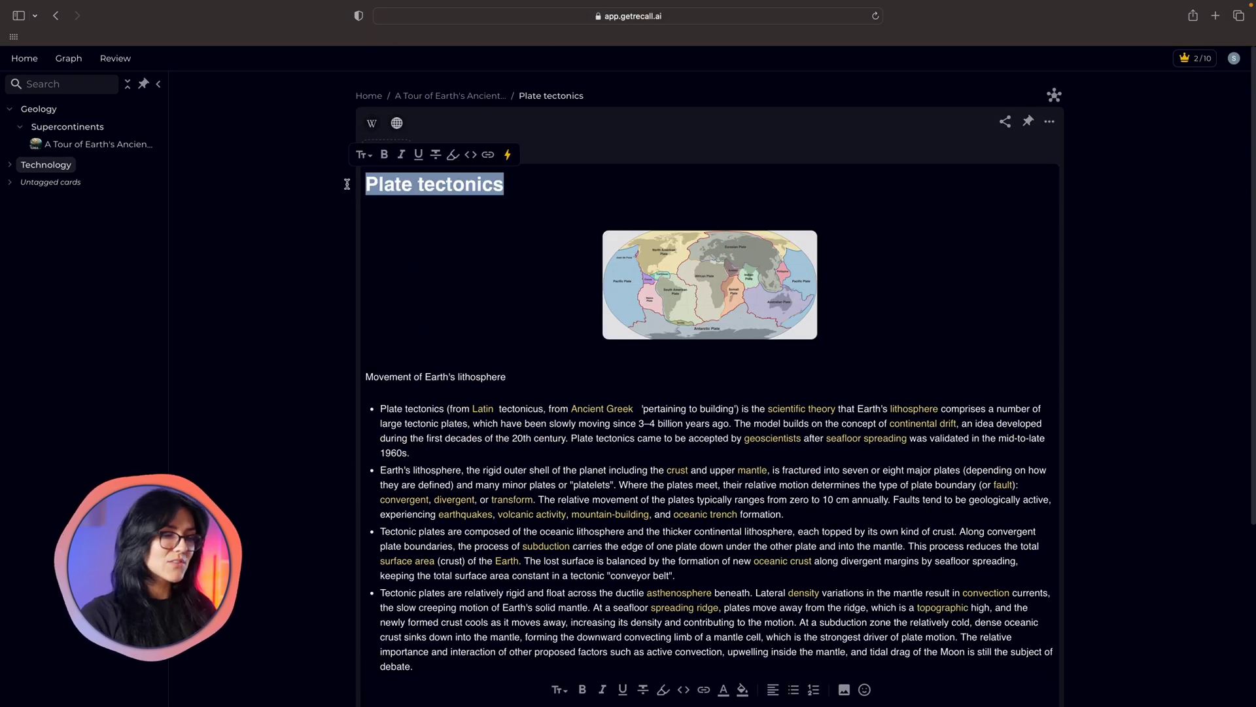
pyautogui.click(578, 191)
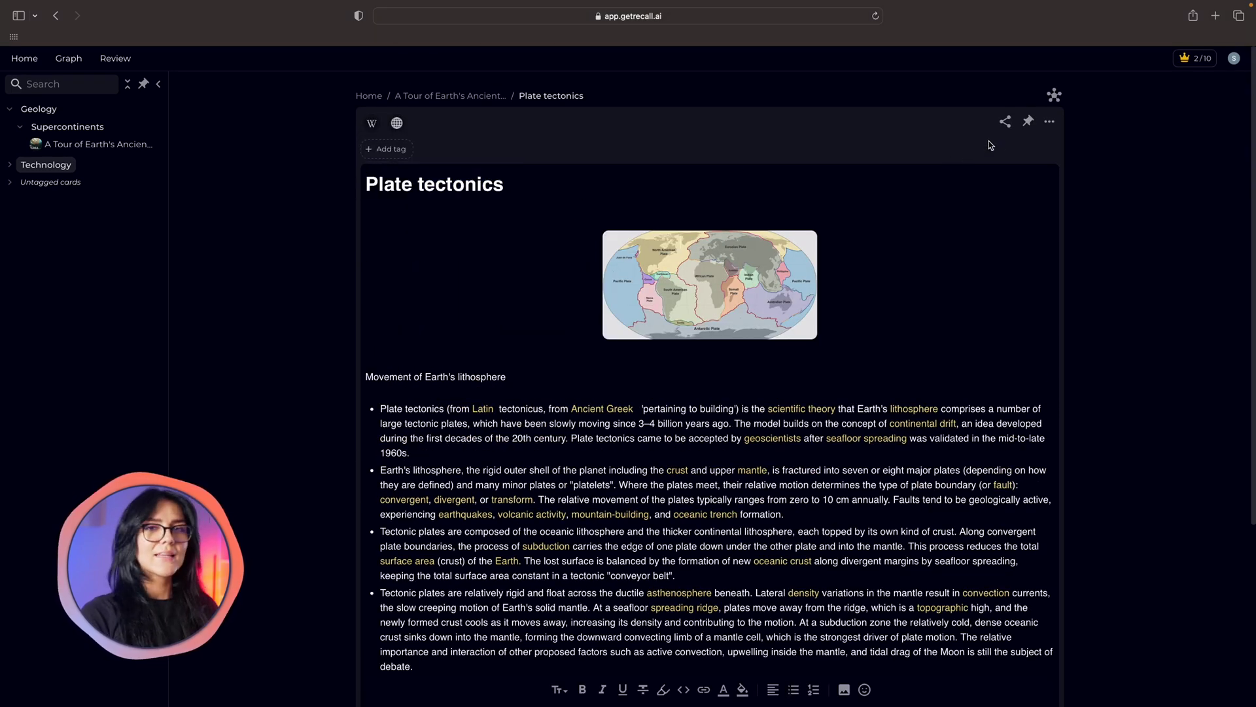
# Show Plate tectonics' connections as a graph and expand the 'A Tour of Earth's Ancient…' node.
pyautogui.click(1053, 98)
pyautogui.moveTo(716, 375)
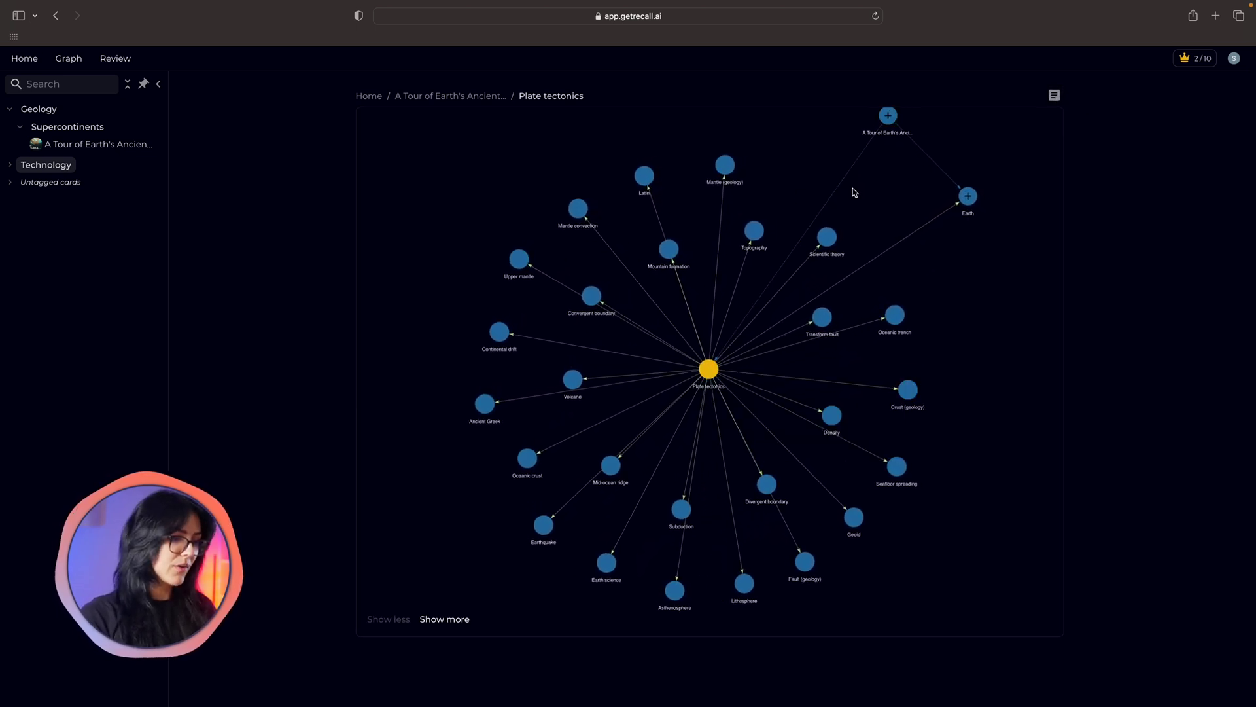
pyautogui.moveTo(890, 118)
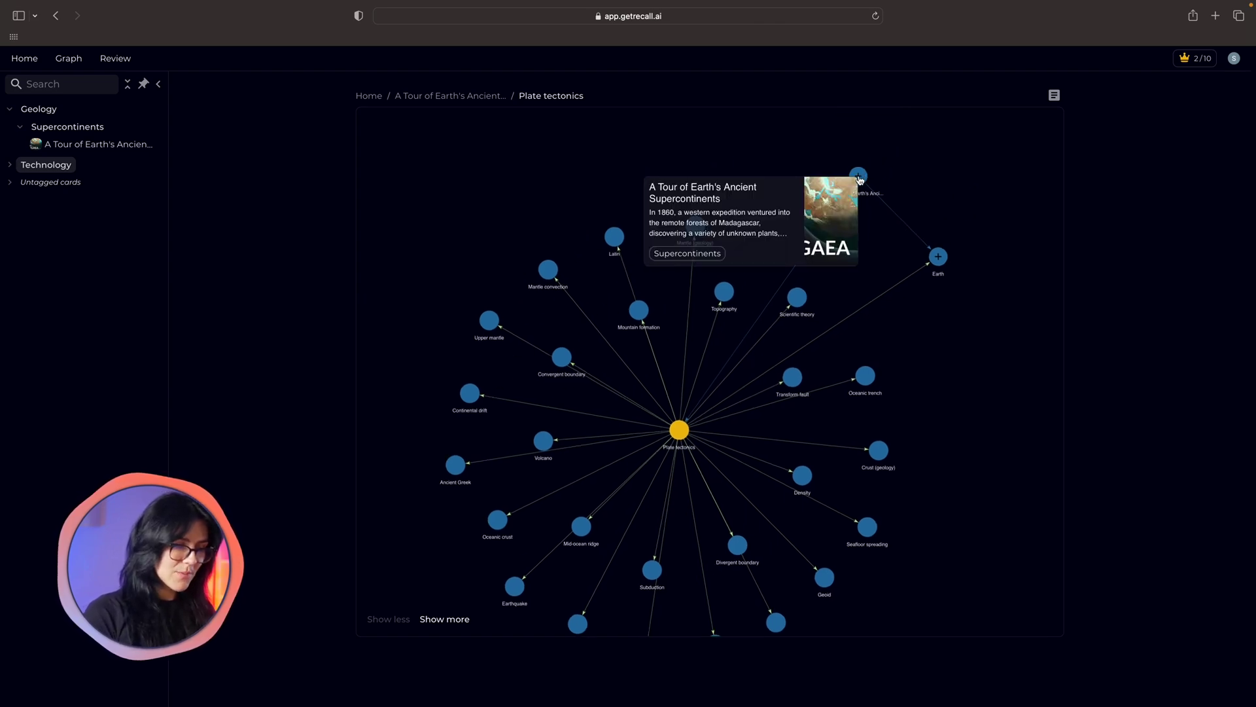
pyautogui.click(858, 177)
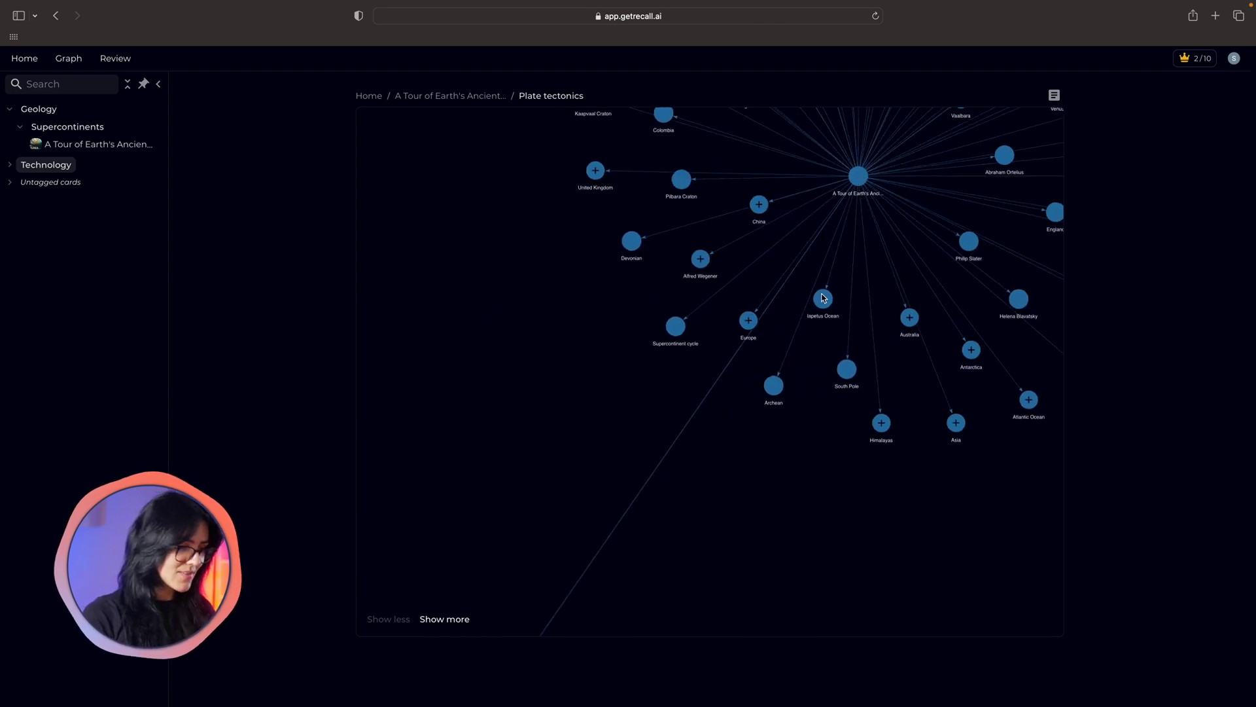
pyautogui.scroll(-10, 823, 298)
pyautogui.moveTo(836, 256)
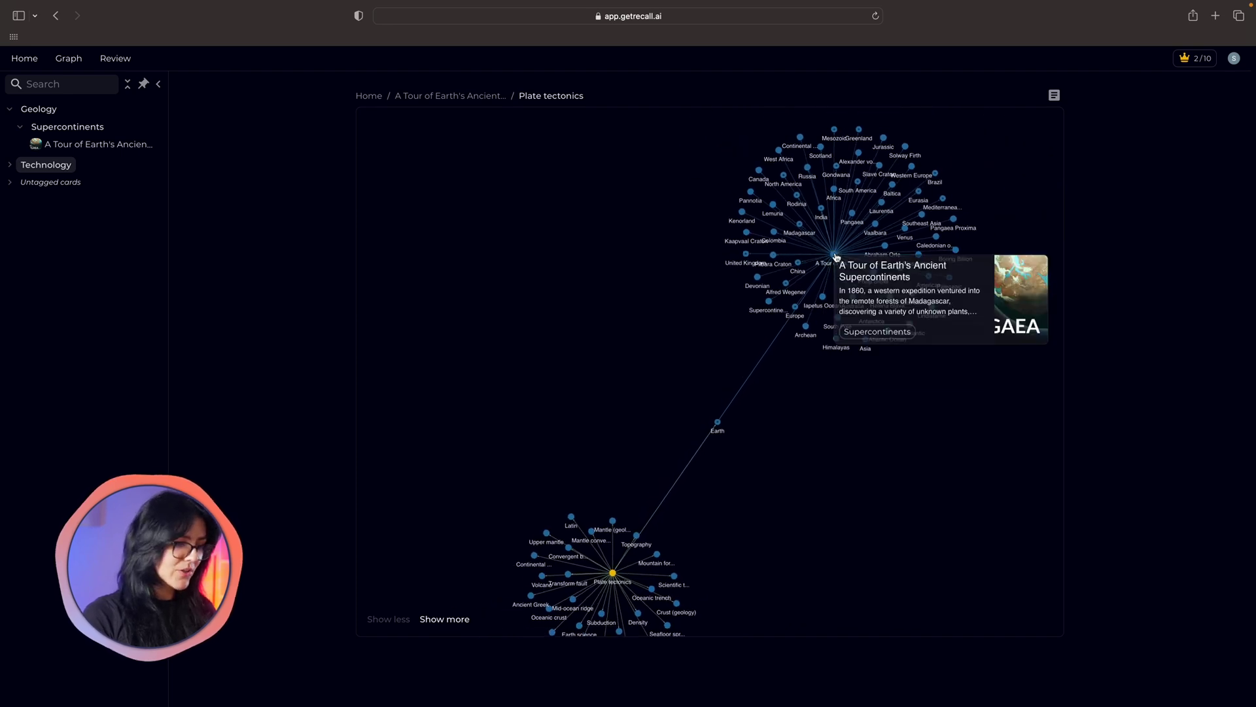
pyautogui.moveTo(859, 195)
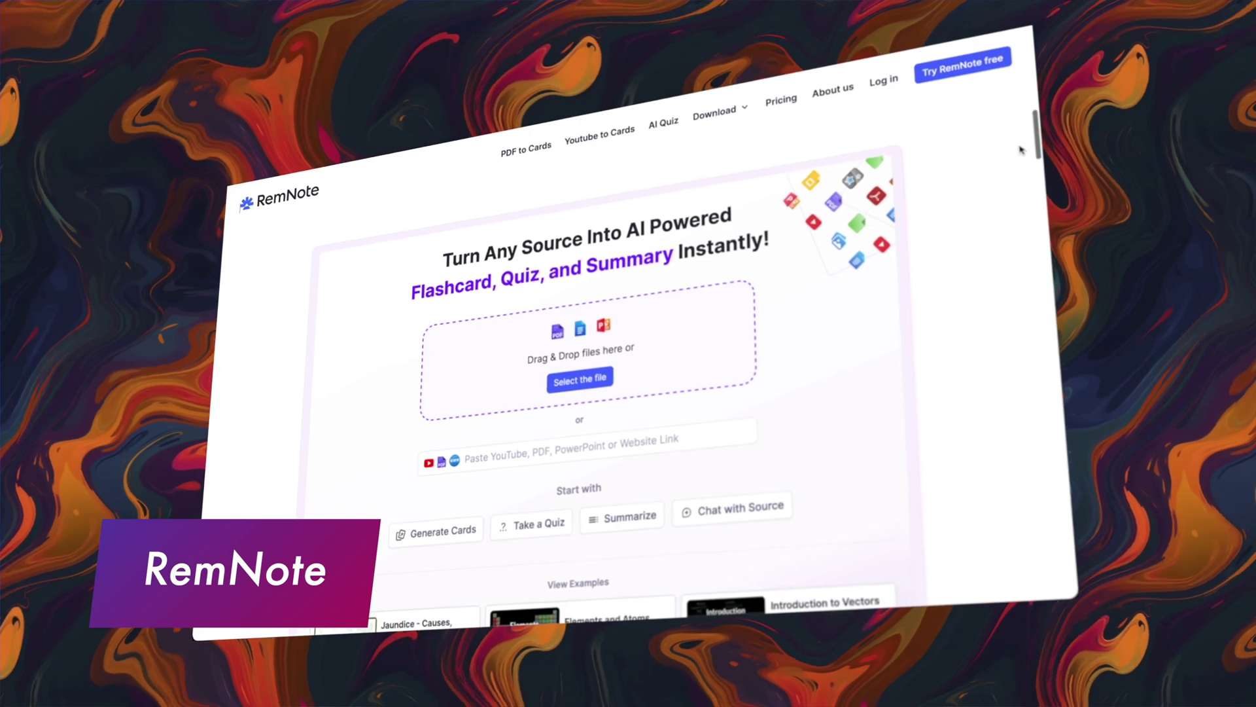
pyautogui.scroll(-5, 1017, 144)
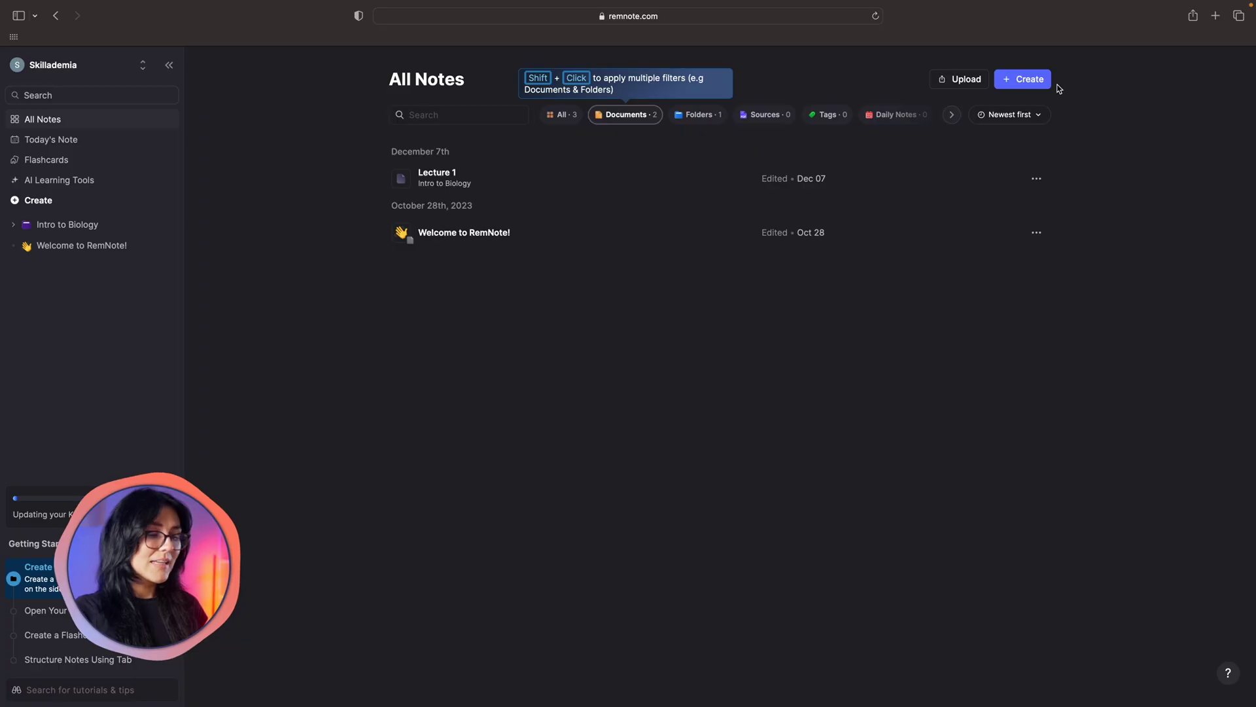
# Create a new Pluto document with two flashcards, then bring up the Flashcards overview.
pyautogui.click(1033, 80)
pyautogui.click(1060, 157)
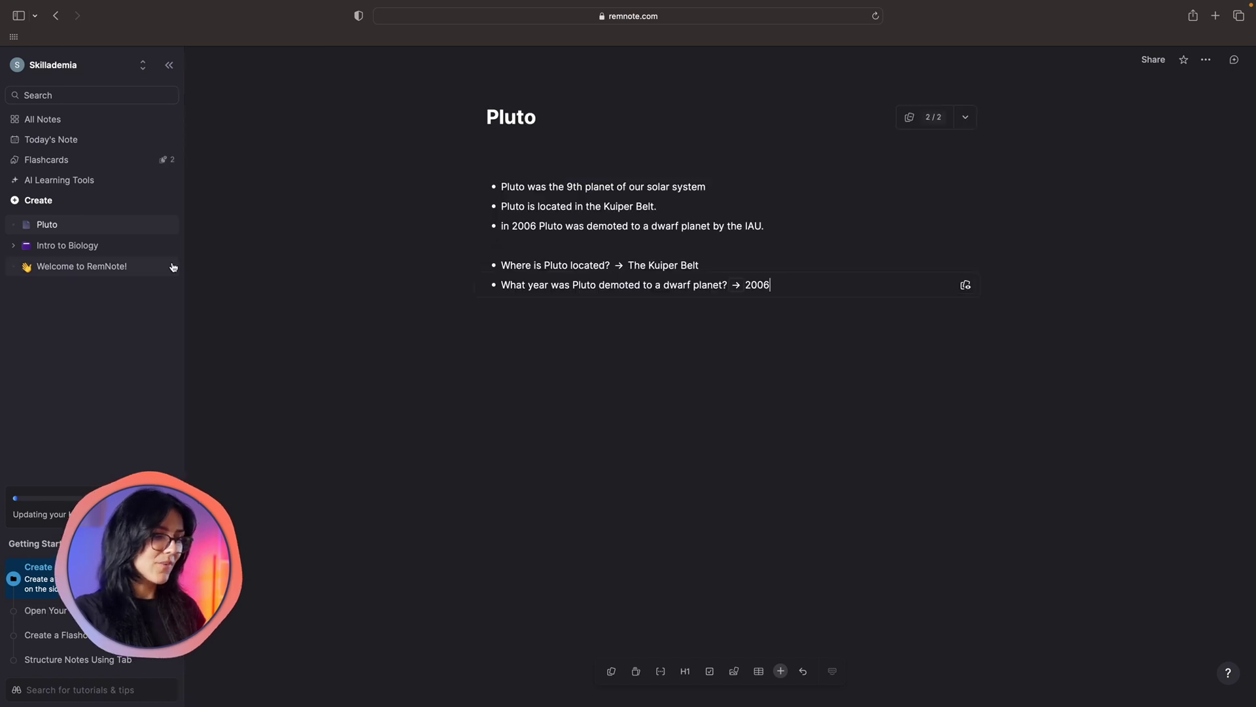
pyautogui.click(125, 163)
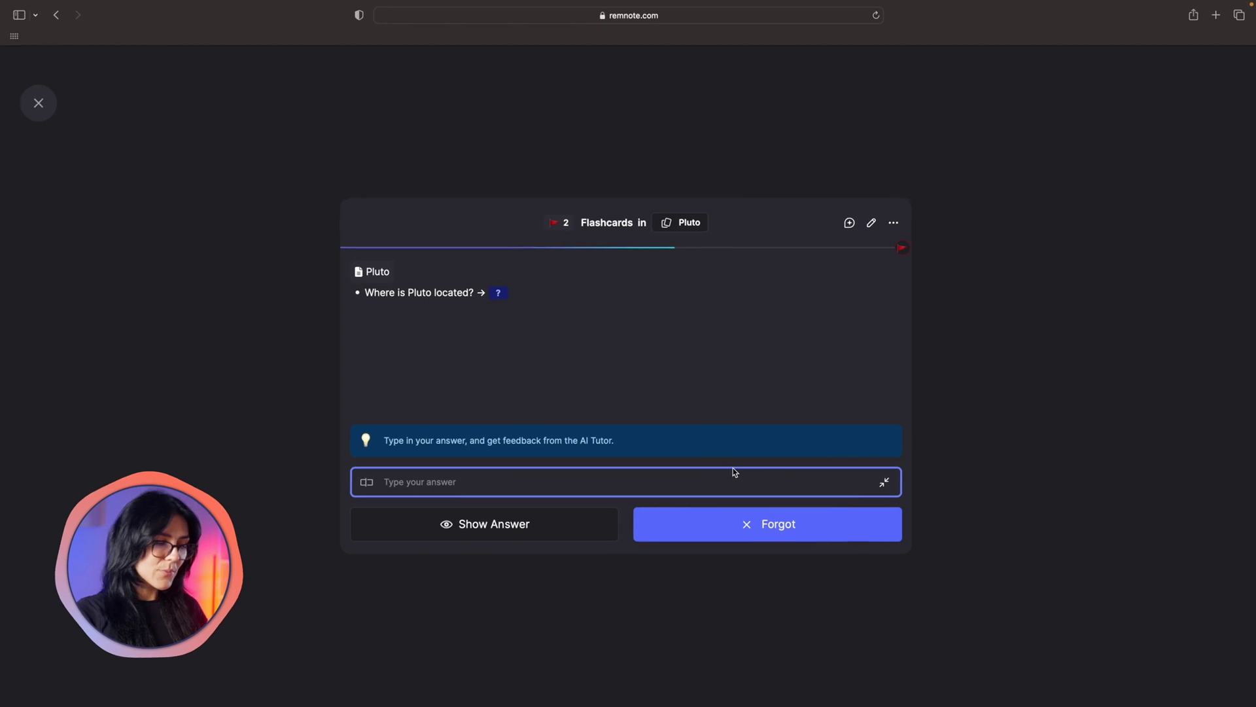
# Answer the Pluto location card with 'The Kuiper Bel' and check the answer.
pyautogui.write('The Kuiper Belt')
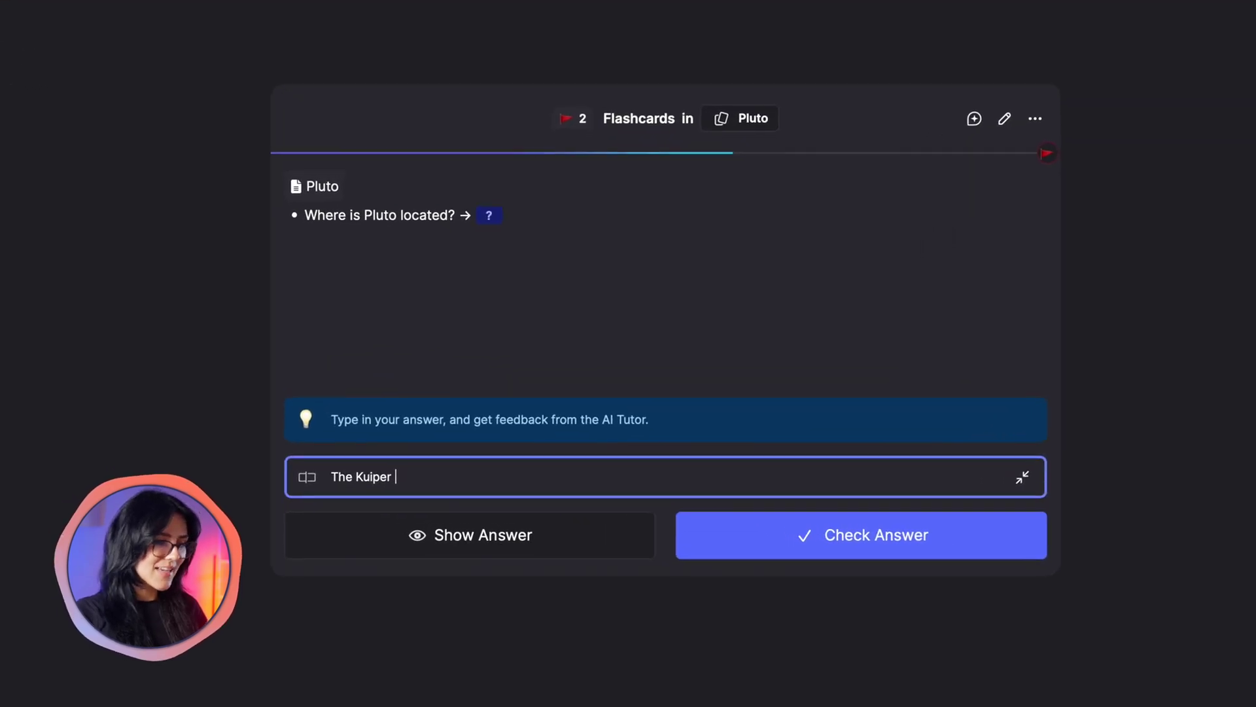
pyautogui.click(799, 535)
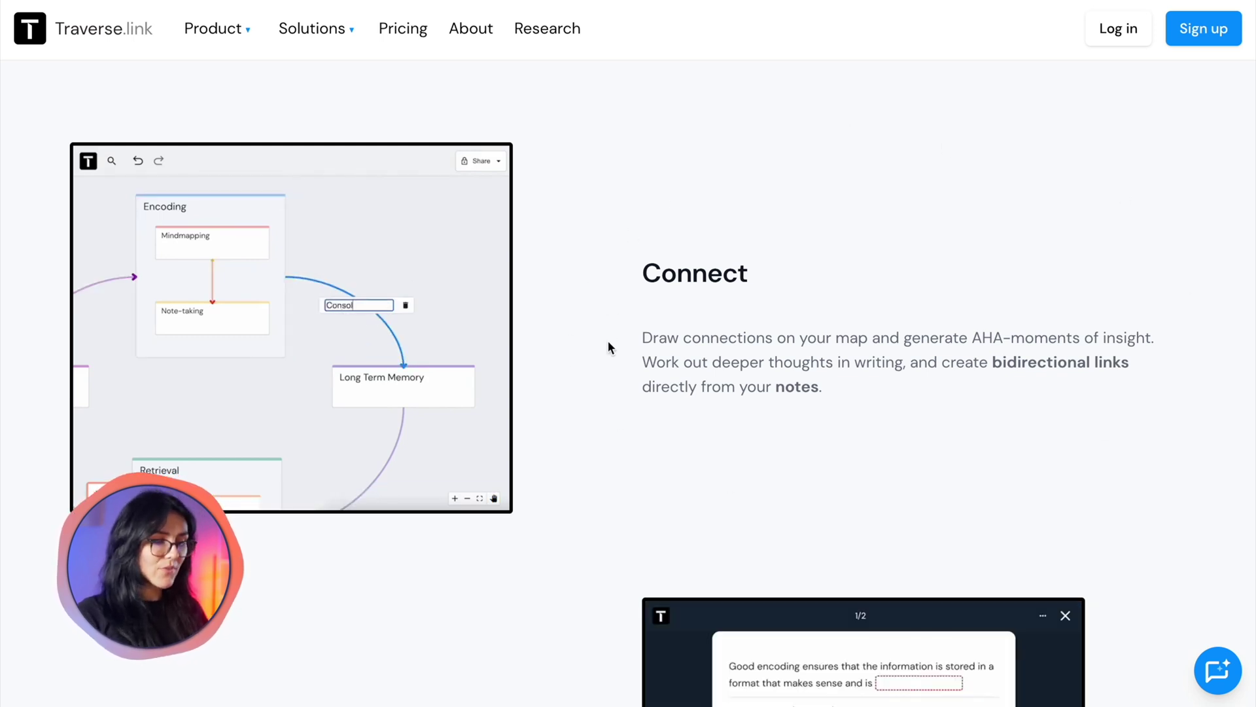
# Scroll the Traverse homepage past Connect and Consolidate to the Active Recall section.
pyautogui.scroll(-6, 608, 342)
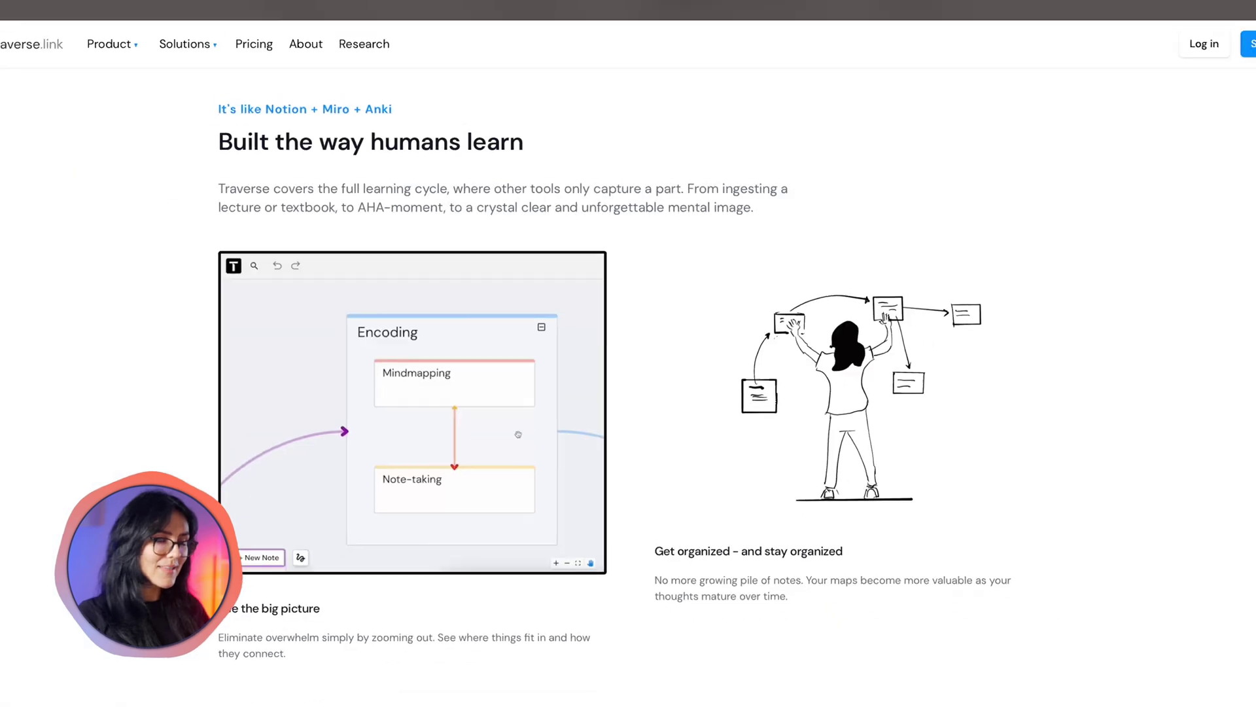
pyautogui.scroll(-10, 1225, 397)
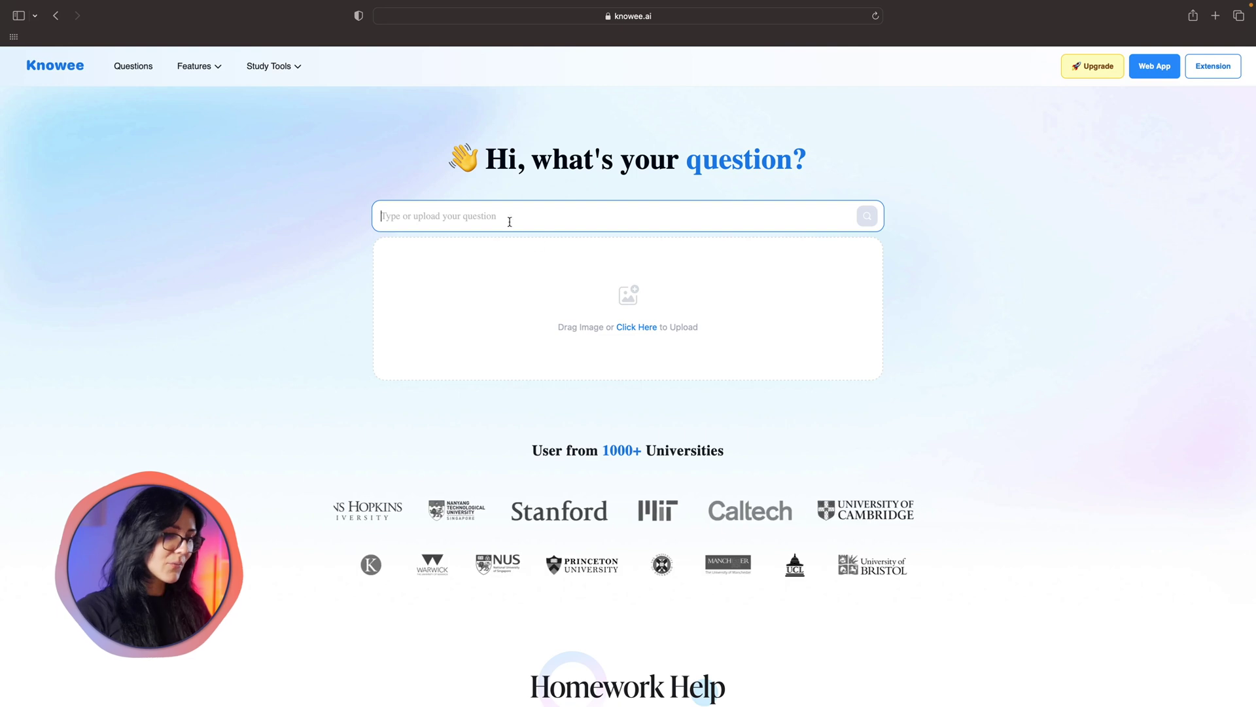
# Upload the third screenshot from the Math folder as a Knowee homework question.
pyautogui.click(650, 298)
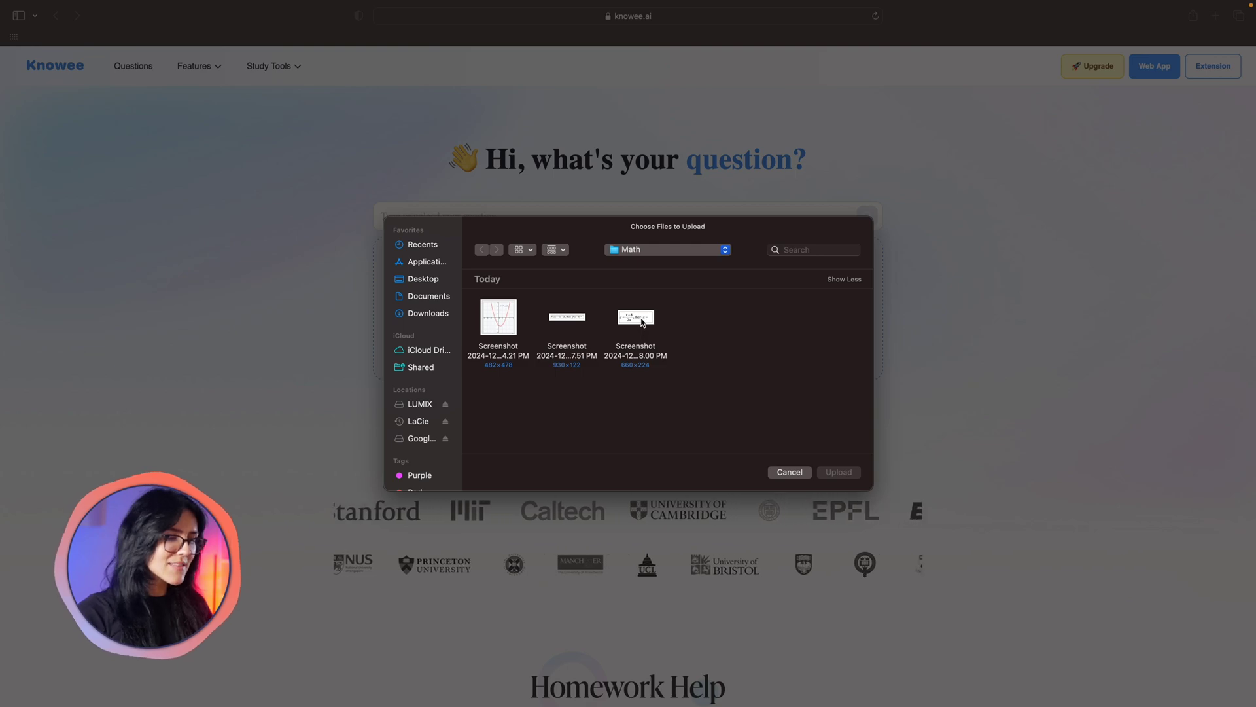
pyautogui.click(642, 321)
pyautogui.click(838, 472)
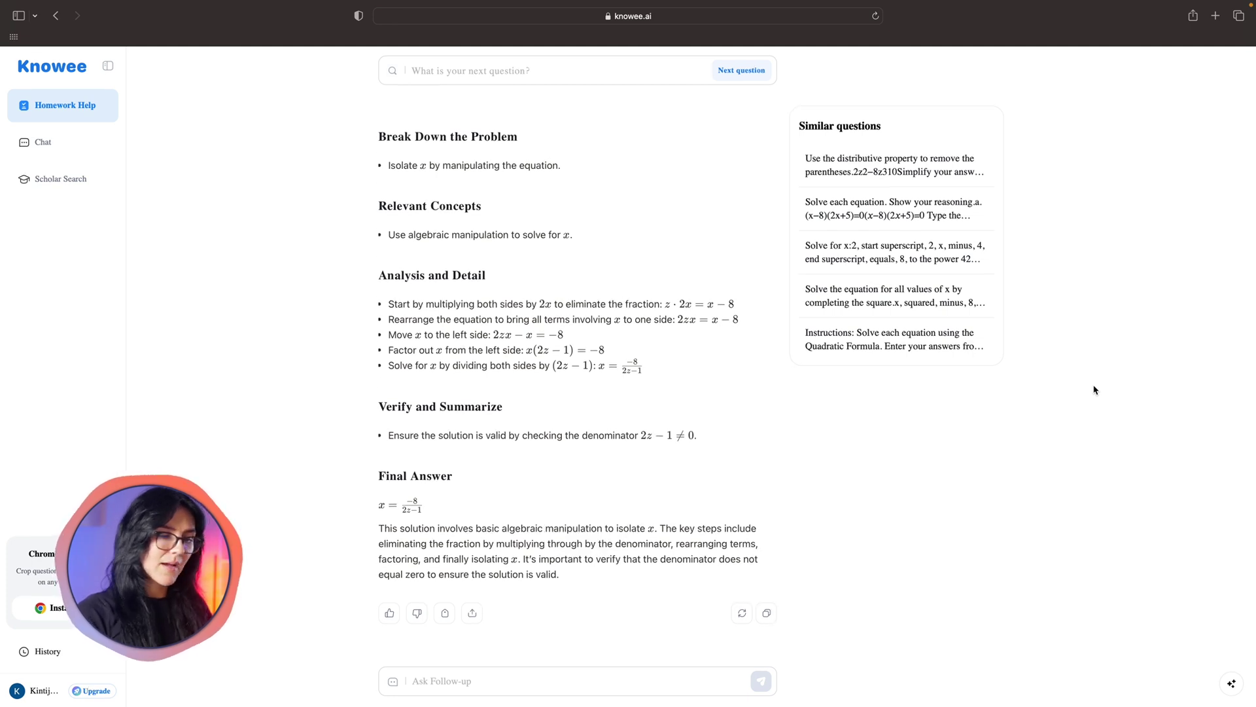
# Open the AI chat panel beside the solution and select the 'Move x to the left side' step.
pyautogui.scroll(4, 550, 402)
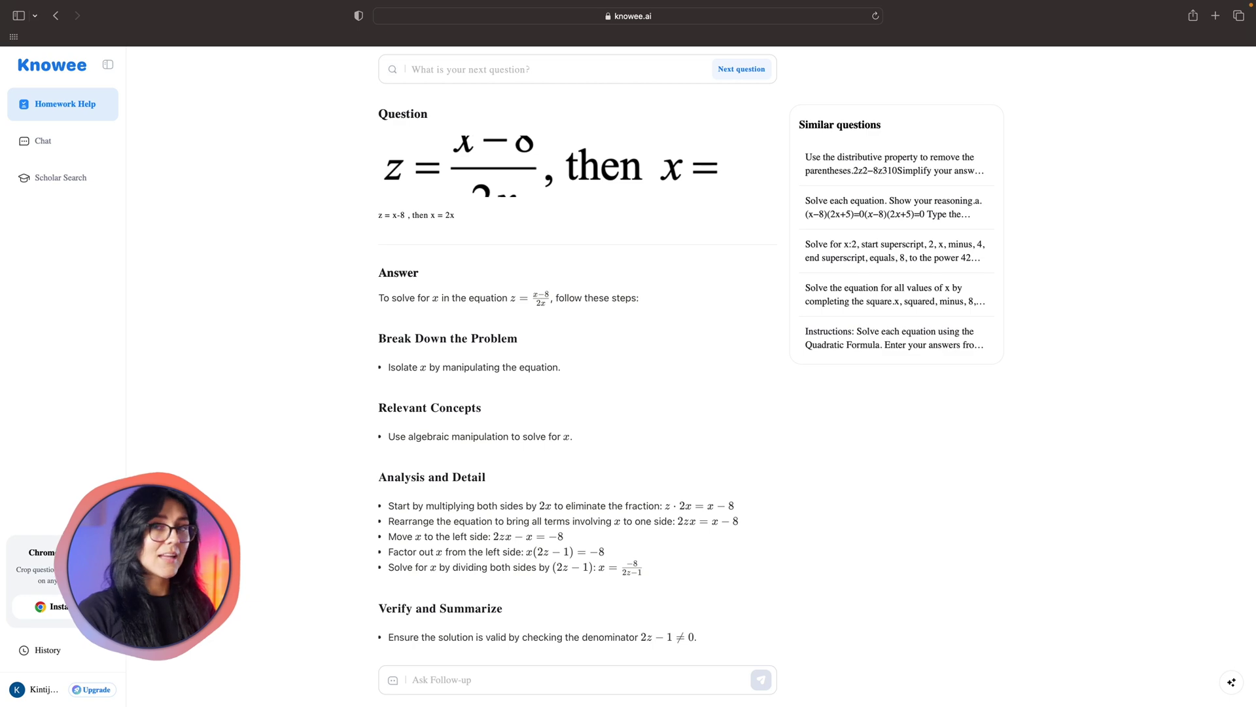
pyautogui.scroll(-4, 576, 392)
pyautogui.moveTo(564, 334); pyautogui.dragTo(368, 337)
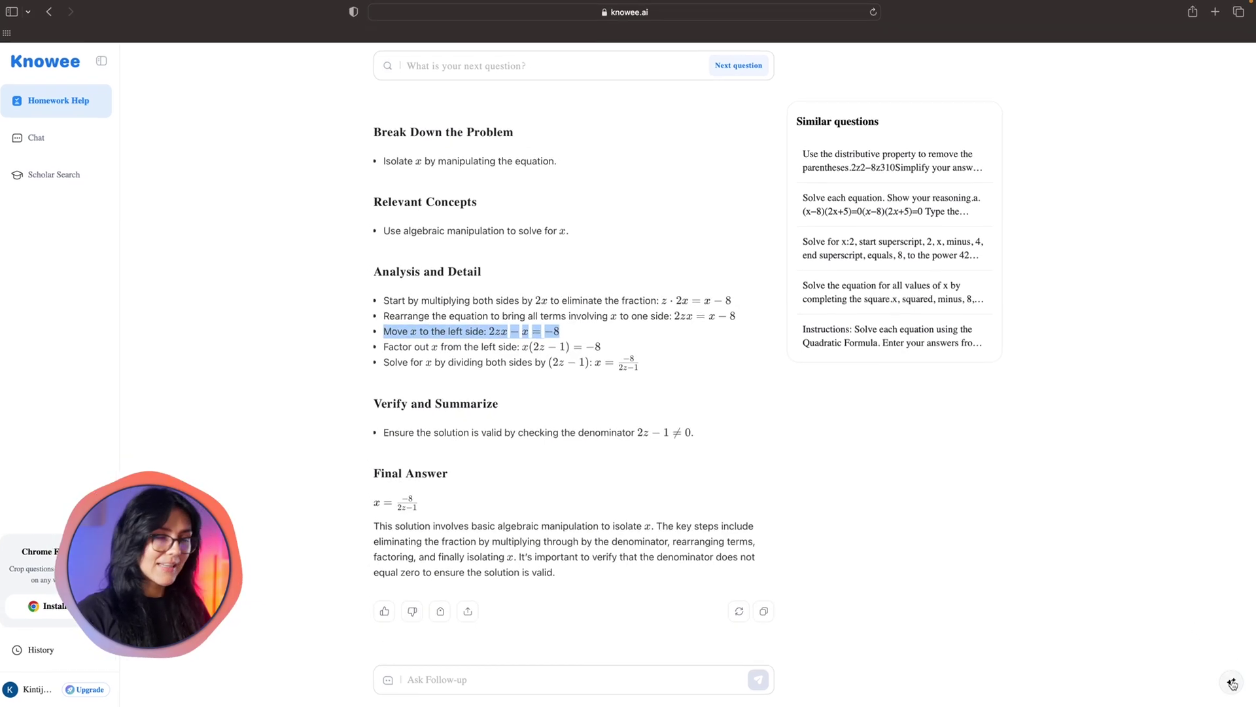
pyautogui.click(1232, 682)
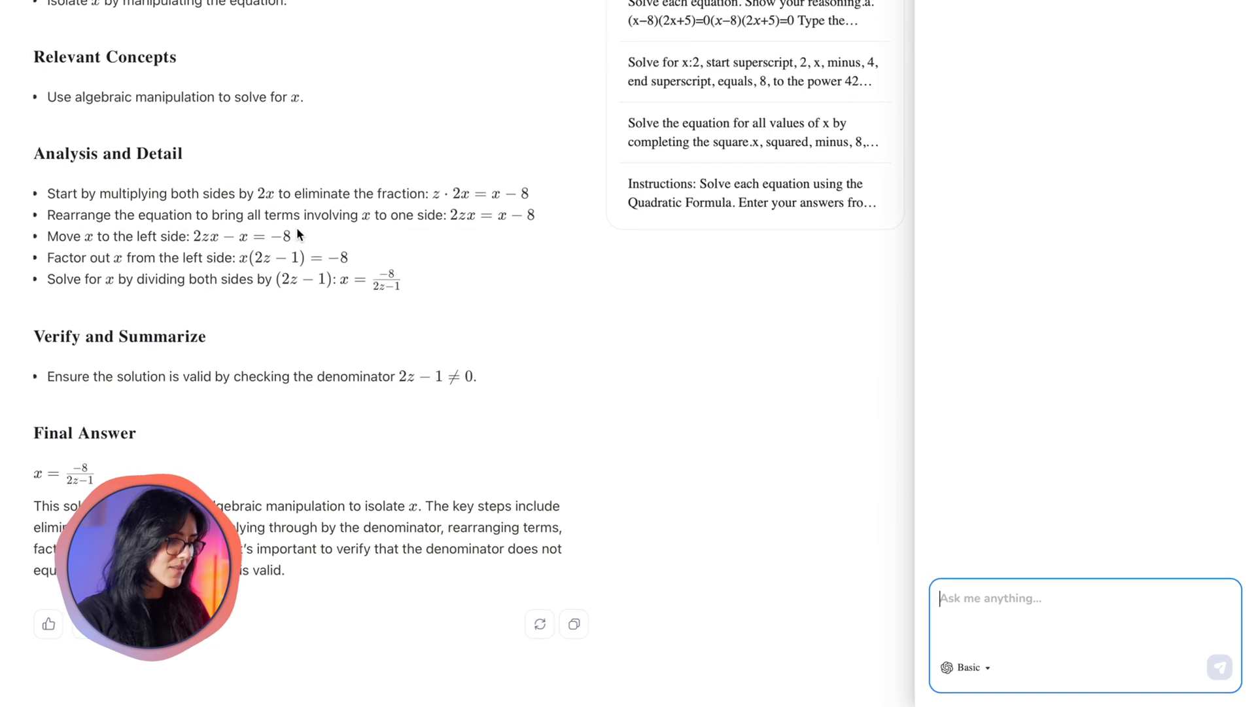
pyautogui.moveTo(311, 241); pyautogui.dragTo(59, 241)
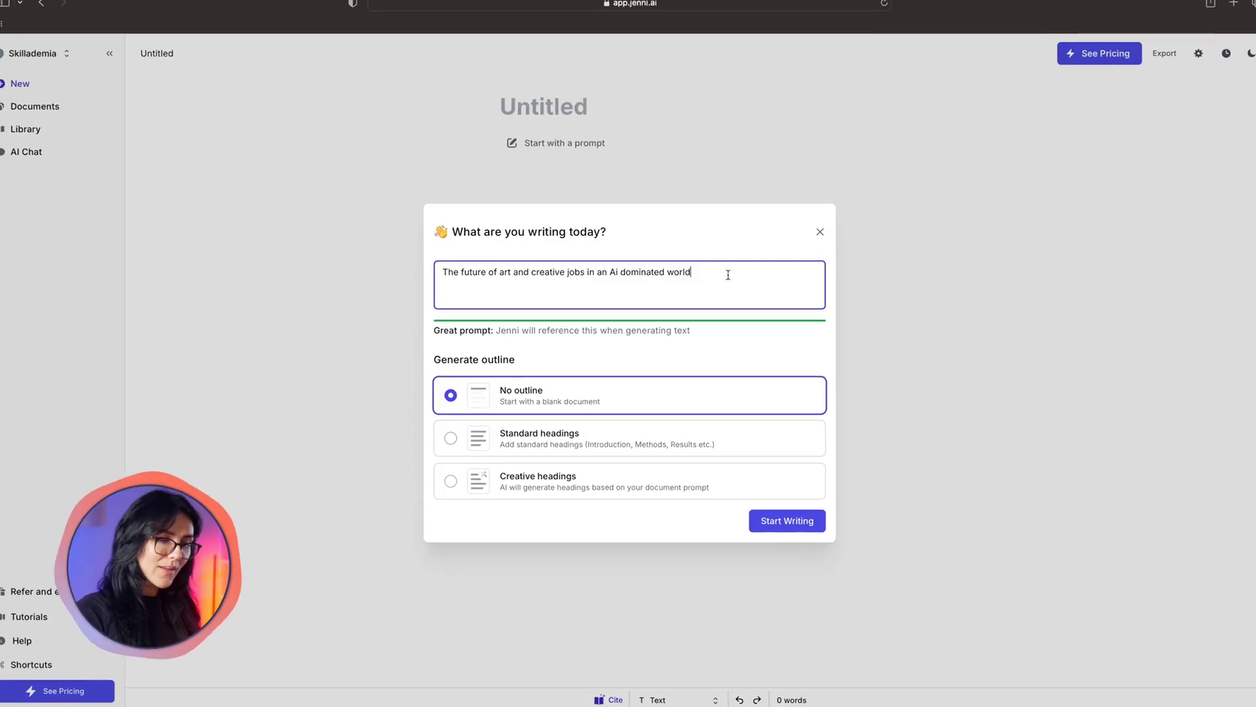
# Complete the art-and-AI prompt, pick the Creative headings outline, and start writing.
pyautogui.write('.')
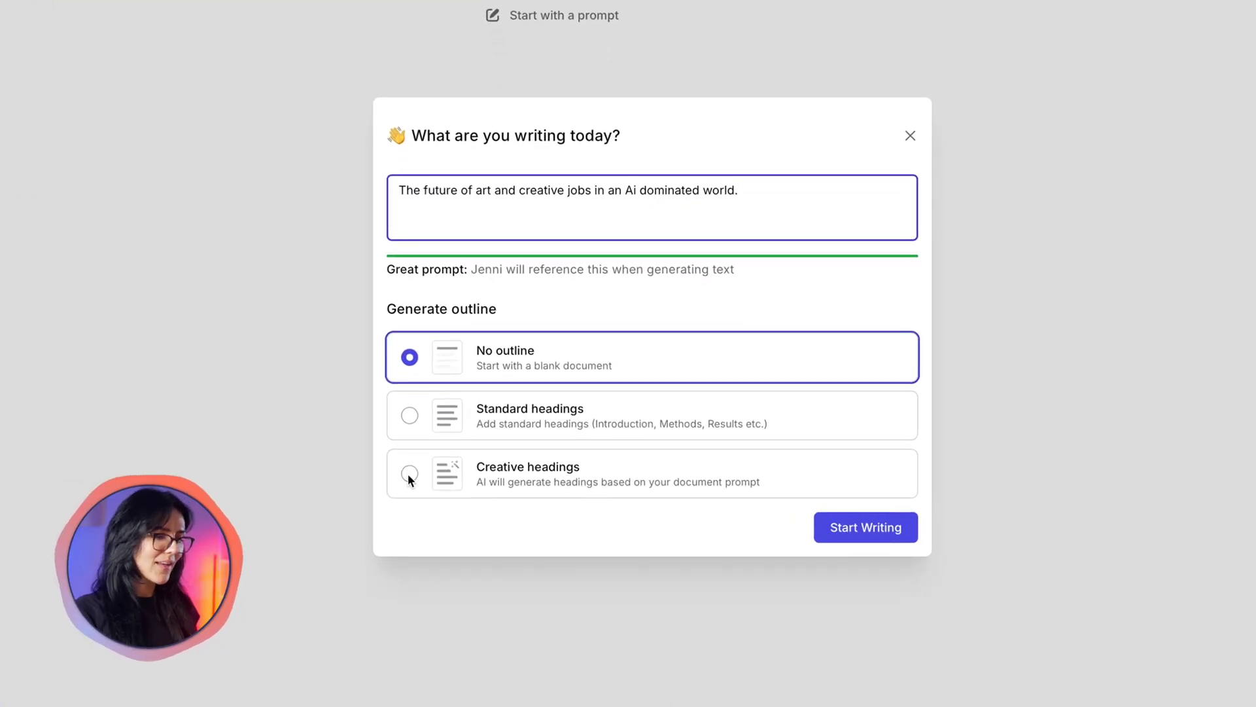
pyautogui.click(409, 473)
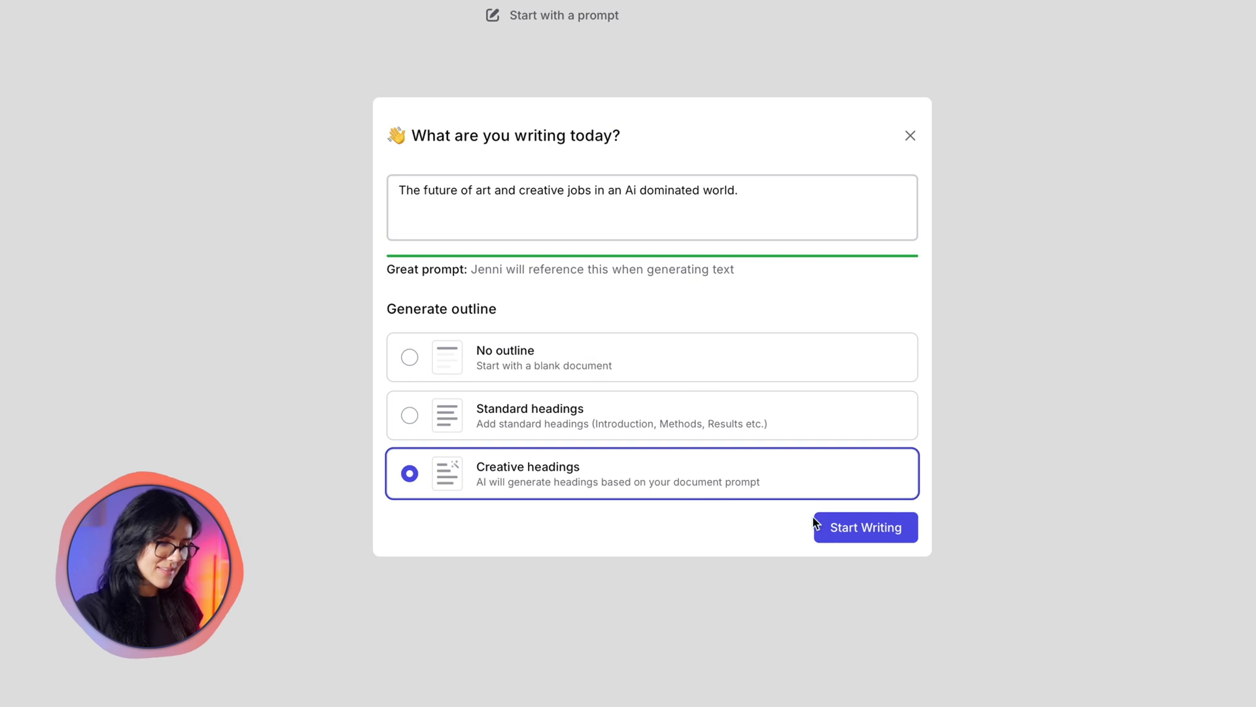
pyautogui.click(839, 527)
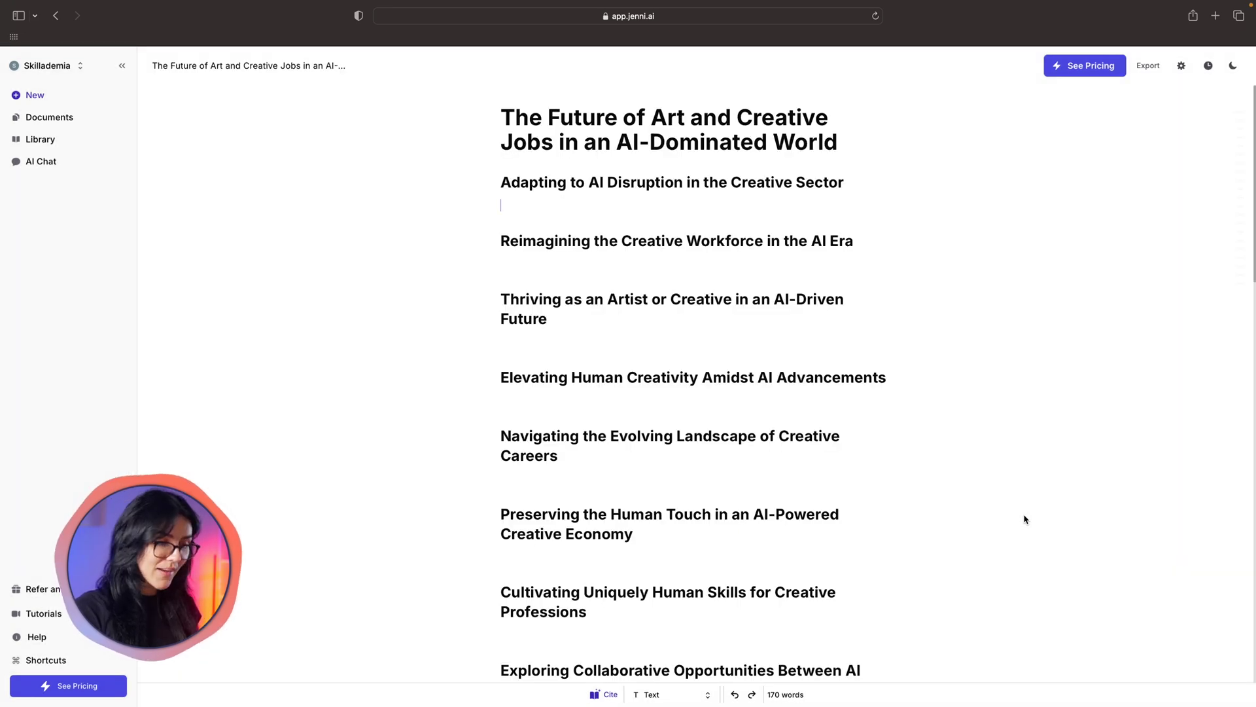
# Select the first paragraph and apply Write opposing argument and a Boldly paraphrase.
pyautogui.click(484, 206)
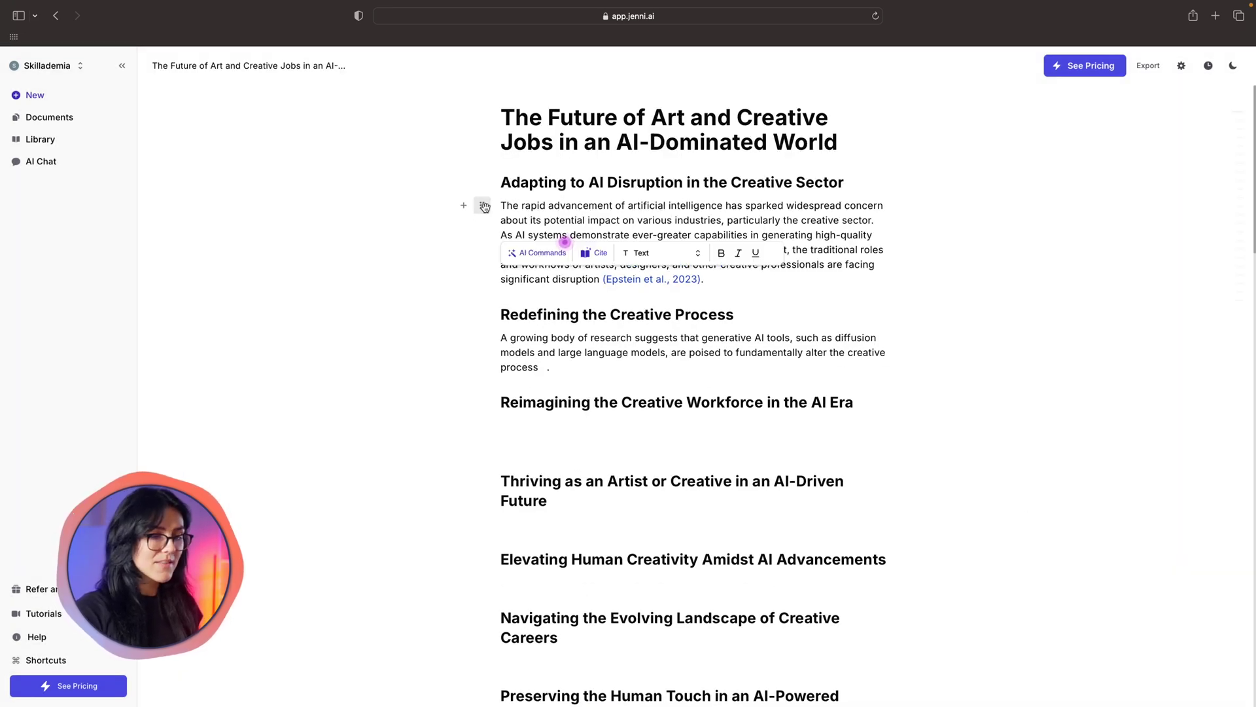
pyautogui.tripleClick(598, 263)
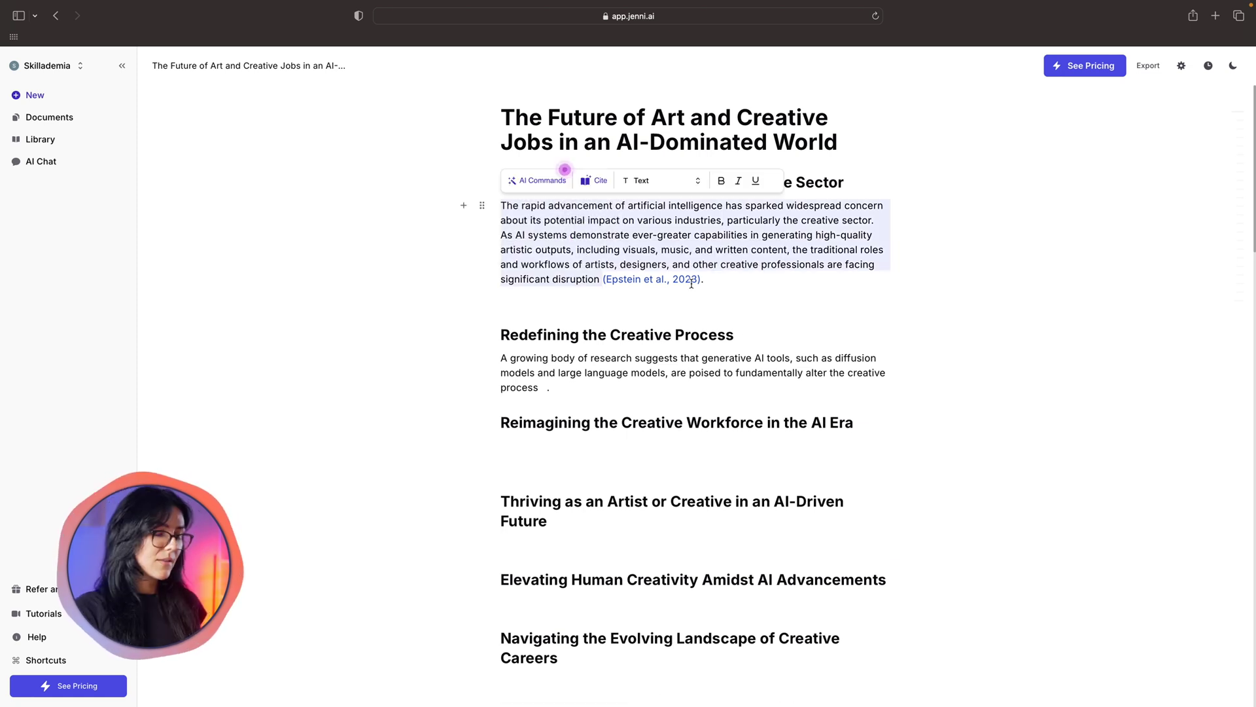
pyautogui.click(530, 181)
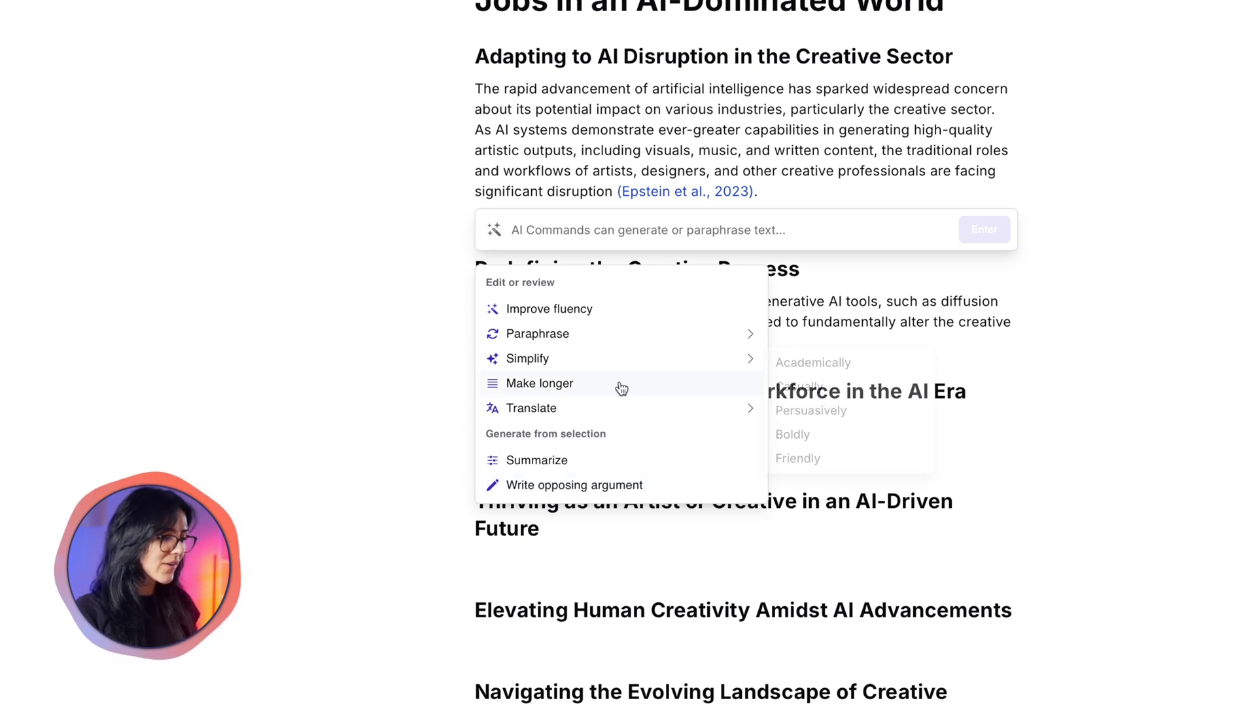
pyautogui.moveTo(621, 415)
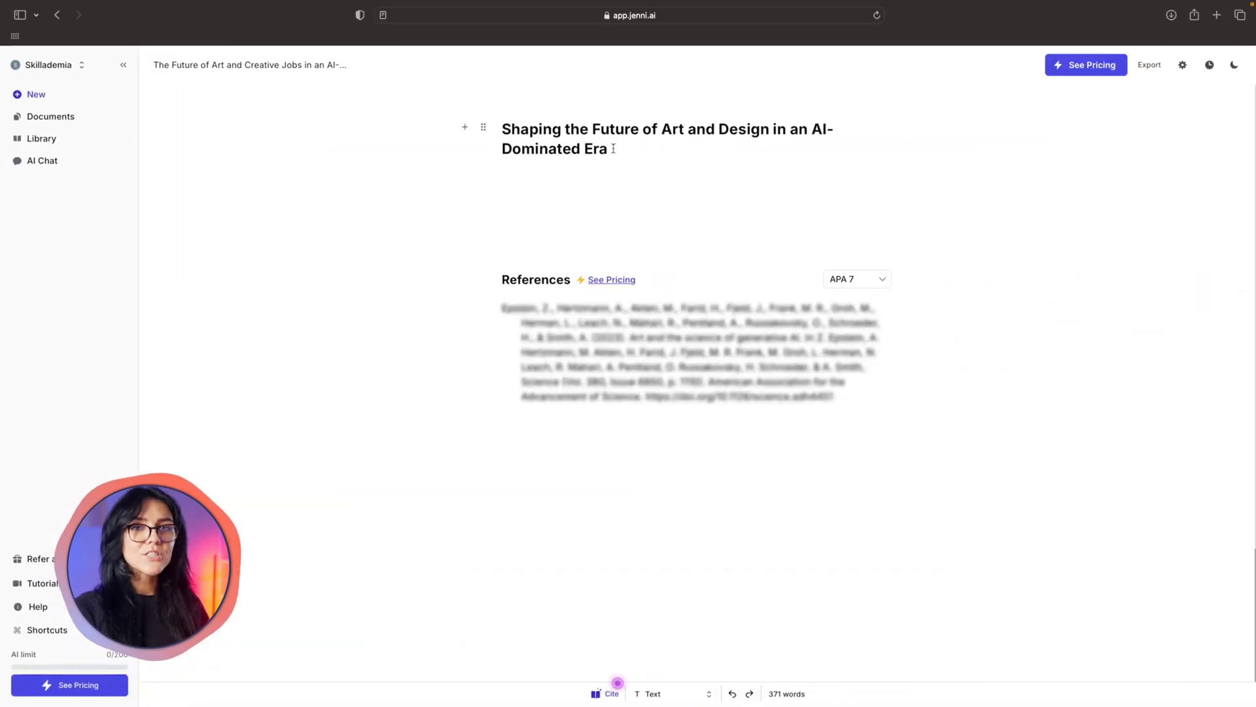
pyautogui.click(630, 279)
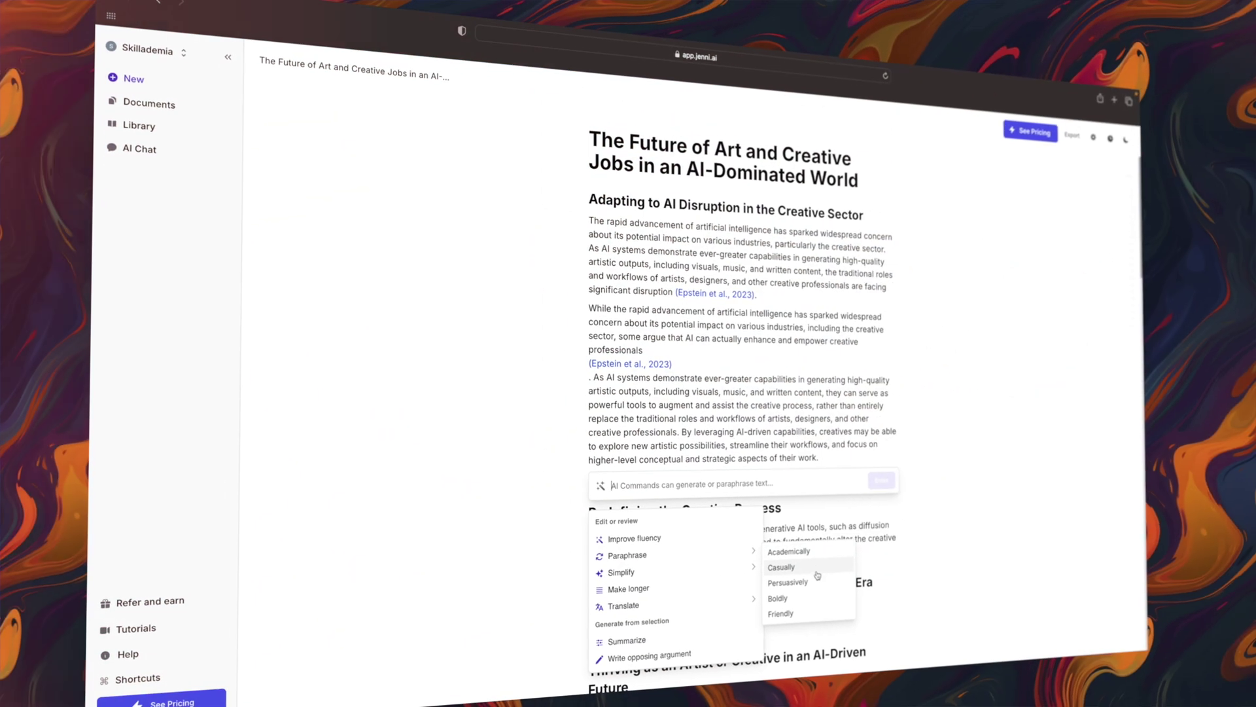
pyautogui.click(808, 600)
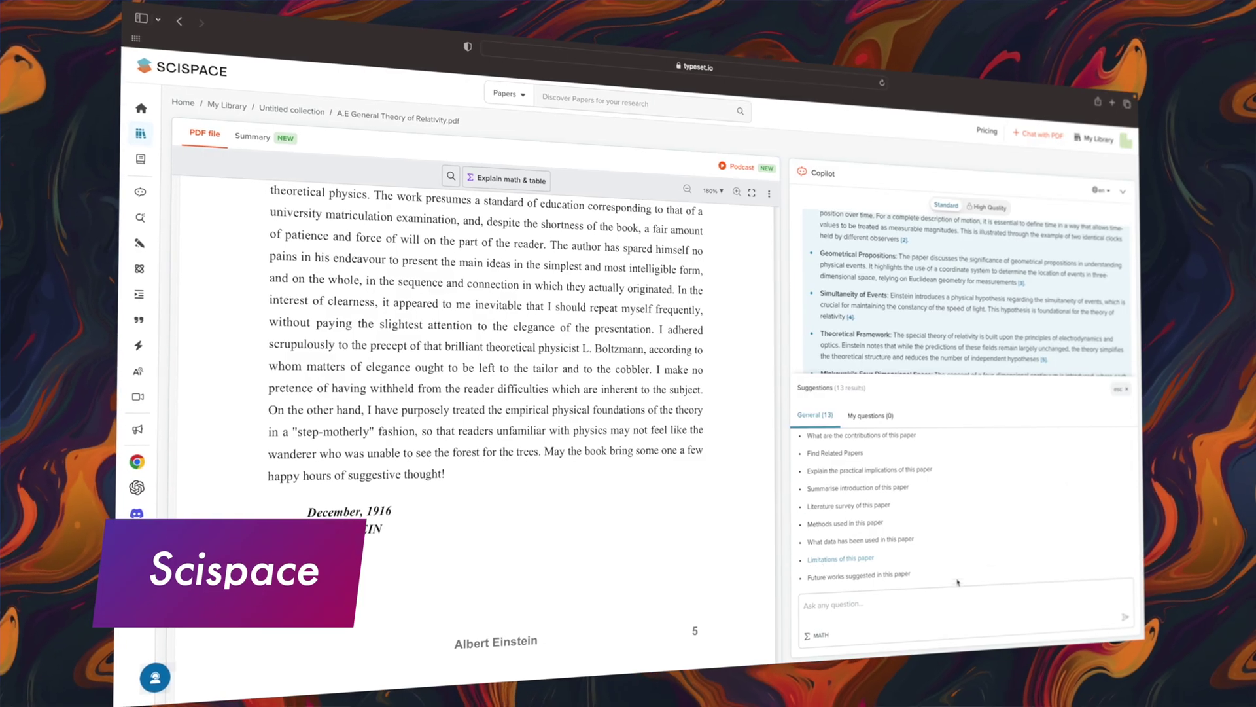
# Ask the relativity paper its limitations, then review the climate change biodiversity search results.
pyautogui.click(816, 562)
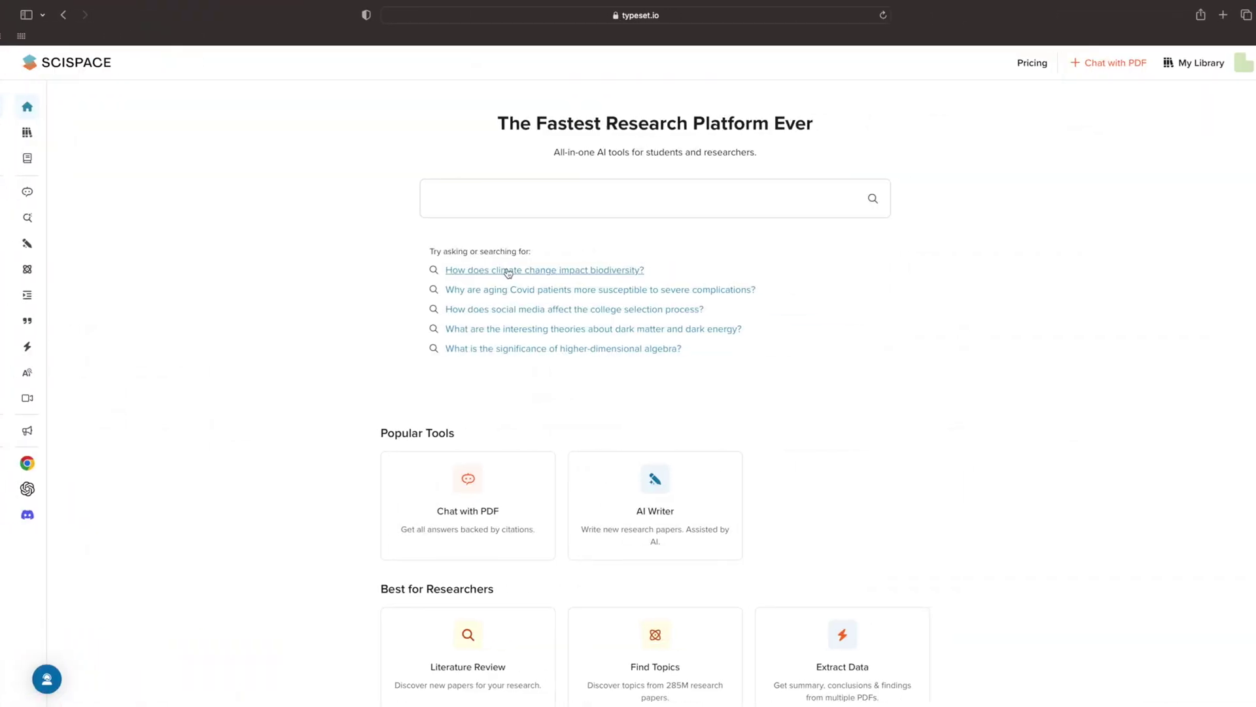
pyautogui.click(497, 280)
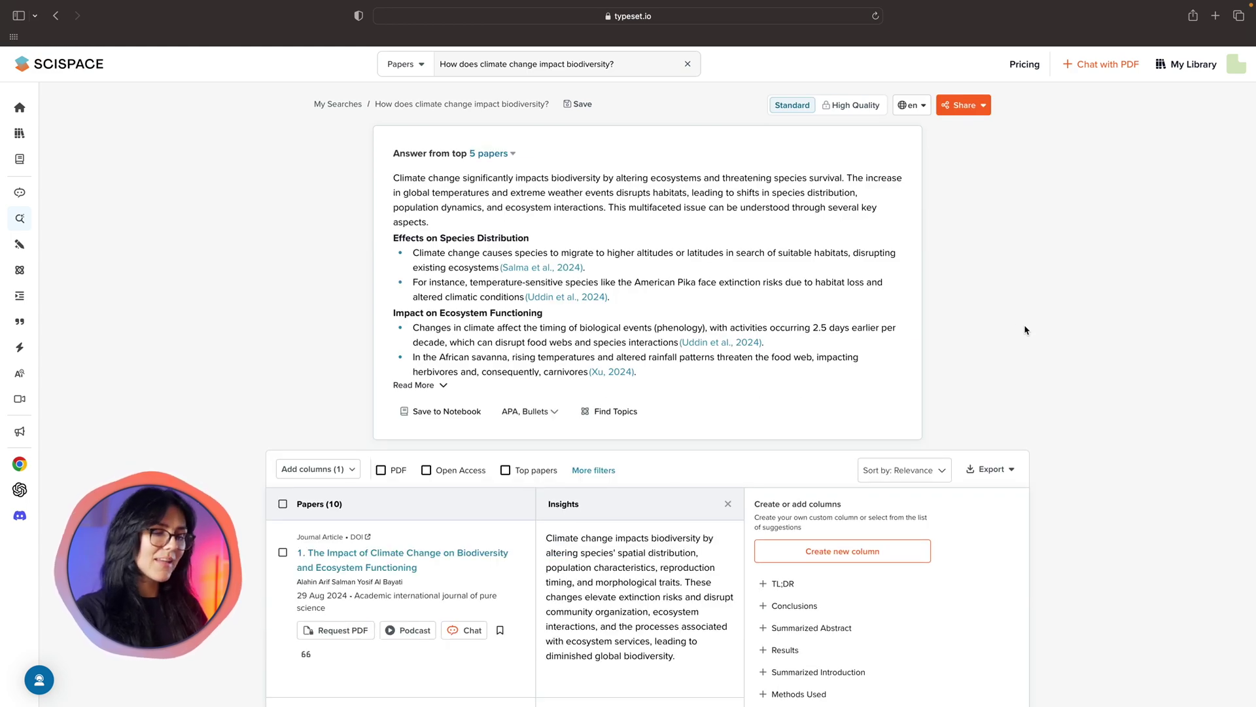
pyautogui.moveTo(561, 277)
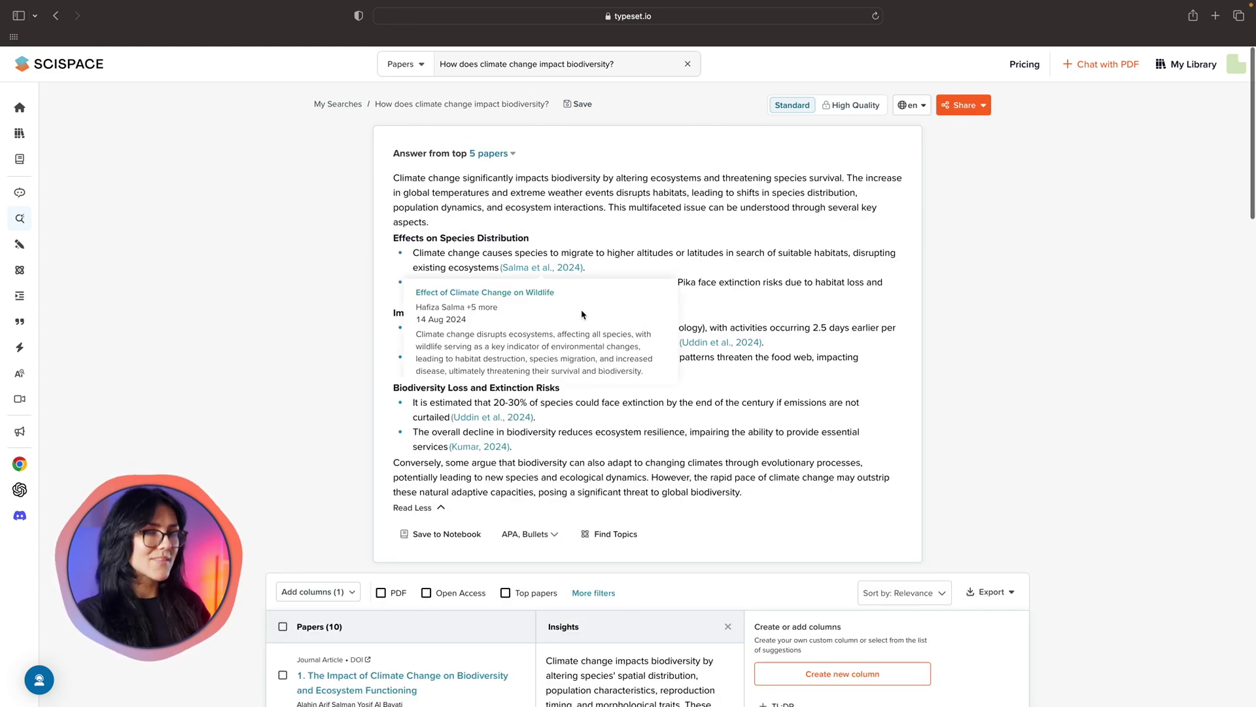
pyautogui.scroll(-5, 582, 315)
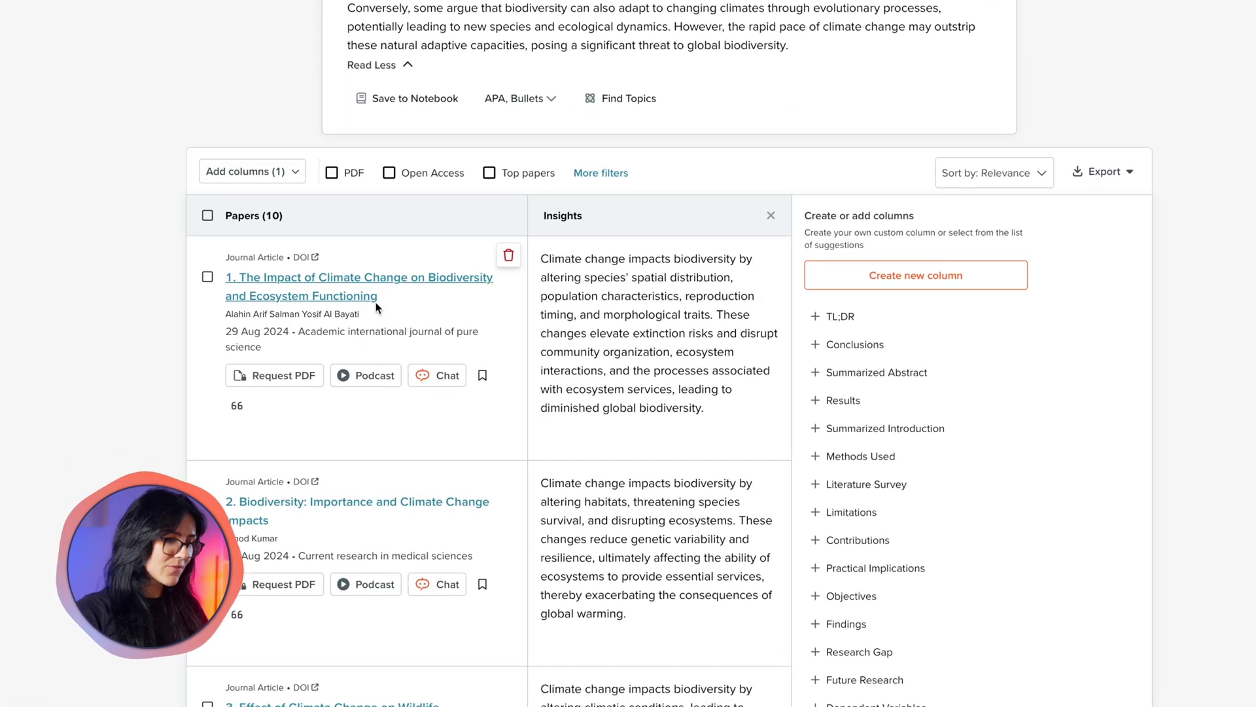
pyautogui.scroll(-2, 413, 340)
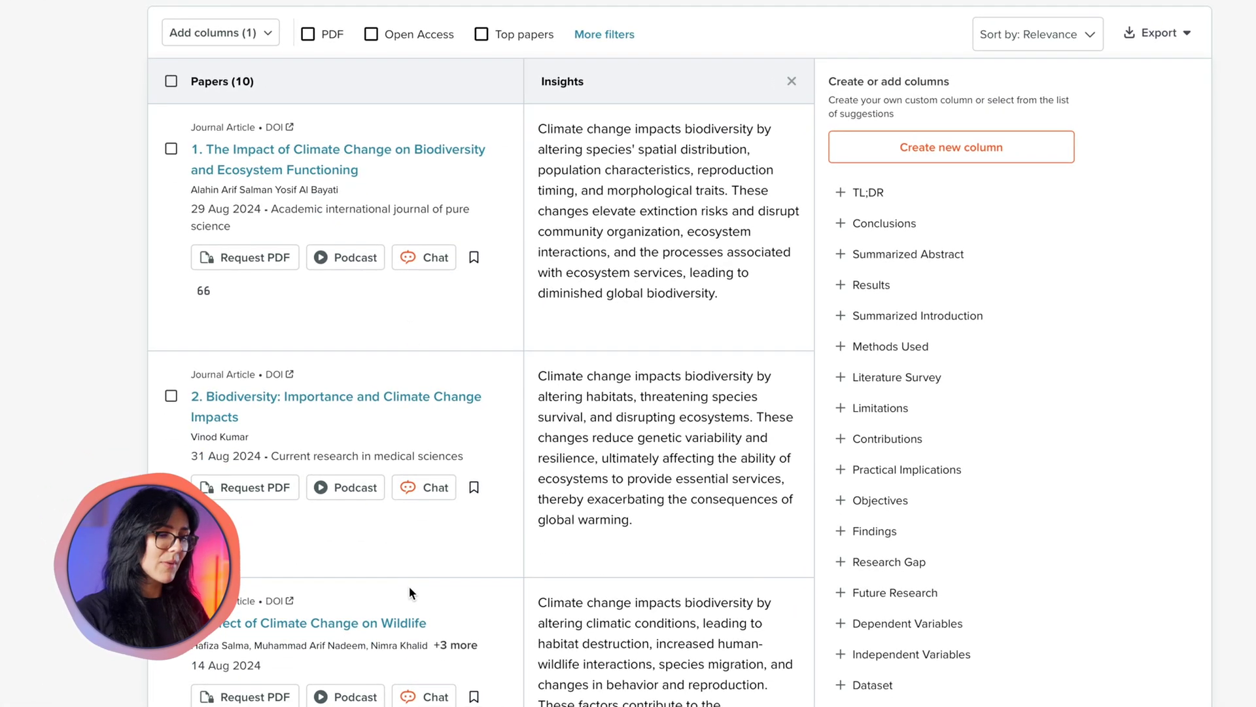
pyautogui.scroll(-3, 414, 592)
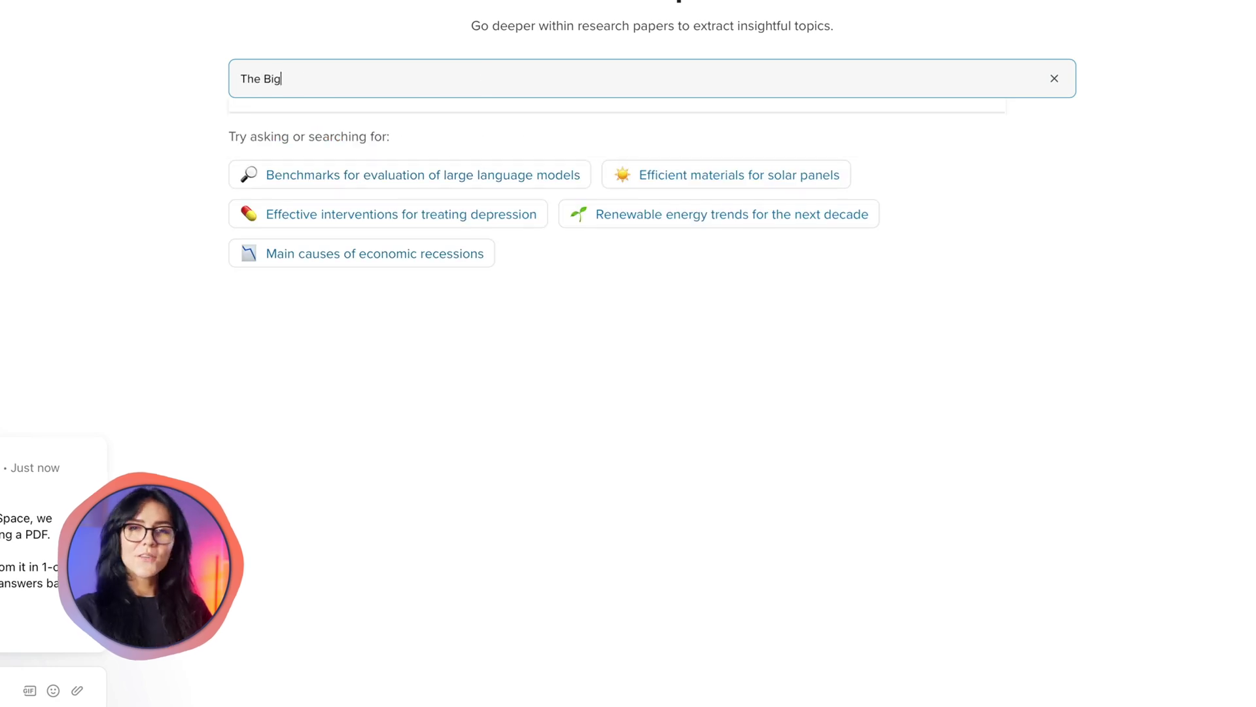
# Search topics for 'the Big Bang', review the answer, and return to the tools home page.
pyautogui.write('Bang')
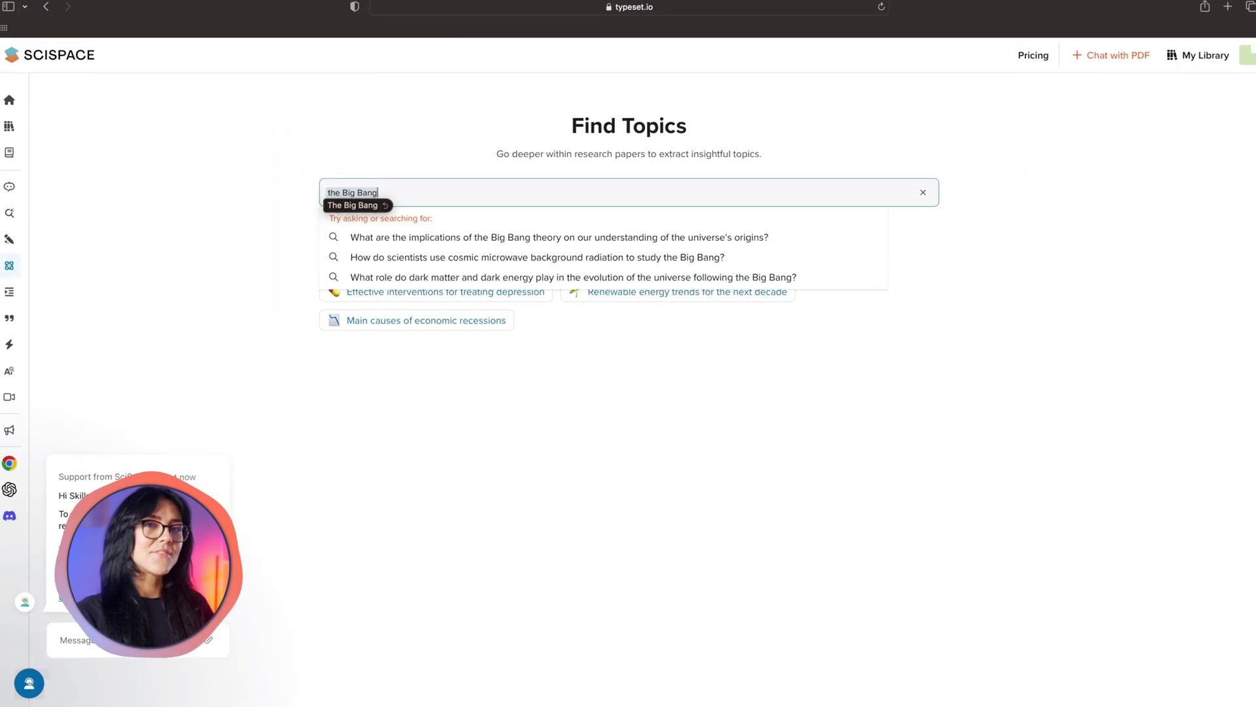
pyautogui.press('Return')
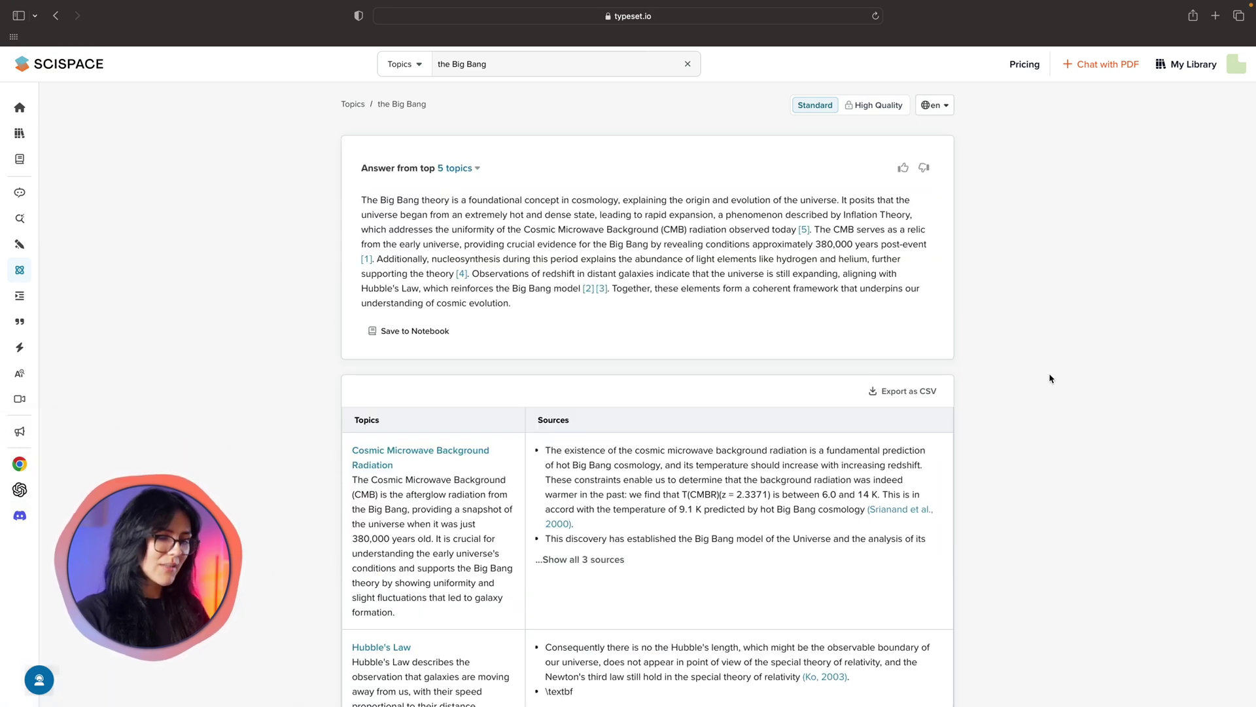
pyautogui.scroll(-3, 1049, 378)
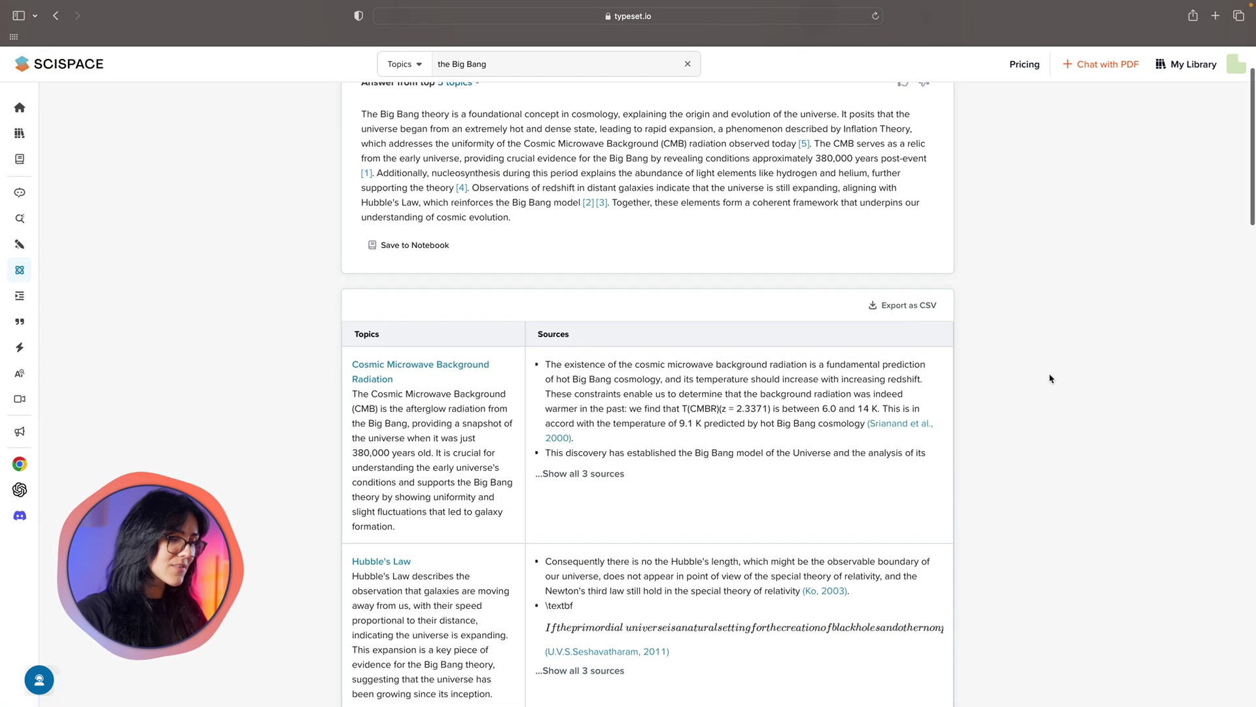
pyautogui.scroll(-2, 1050, 379)
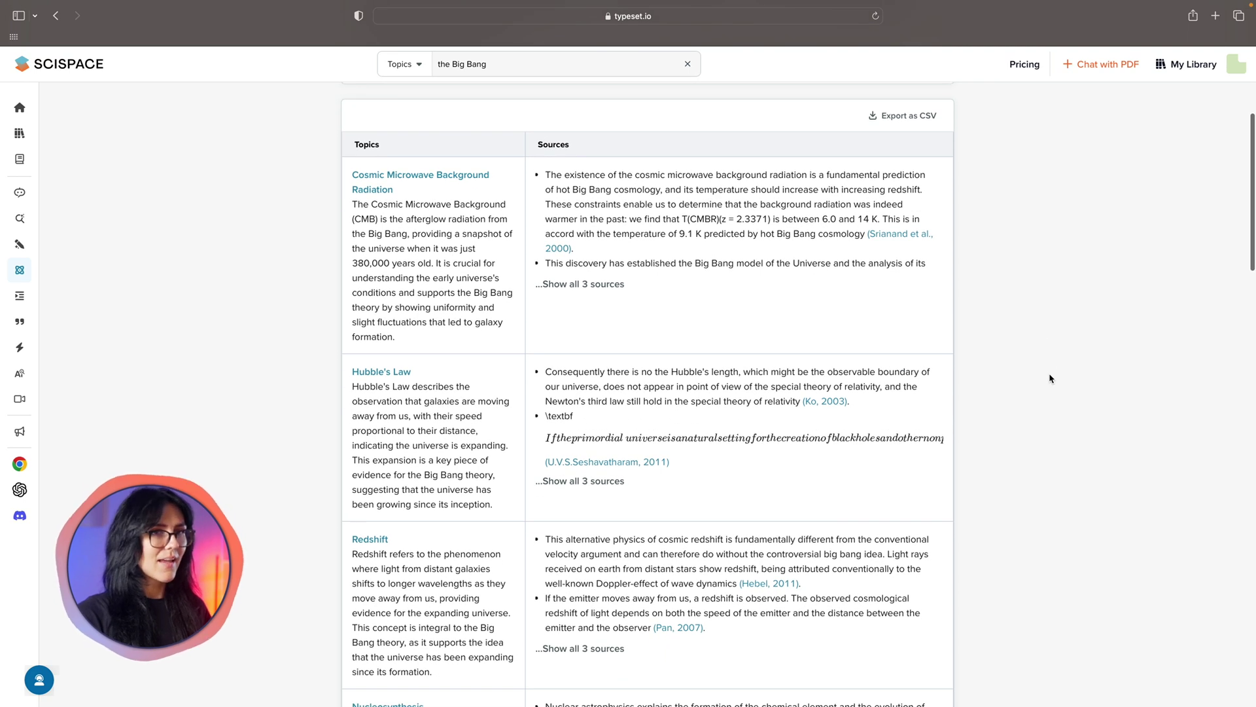
pyautogui.press('super+bracketleft')
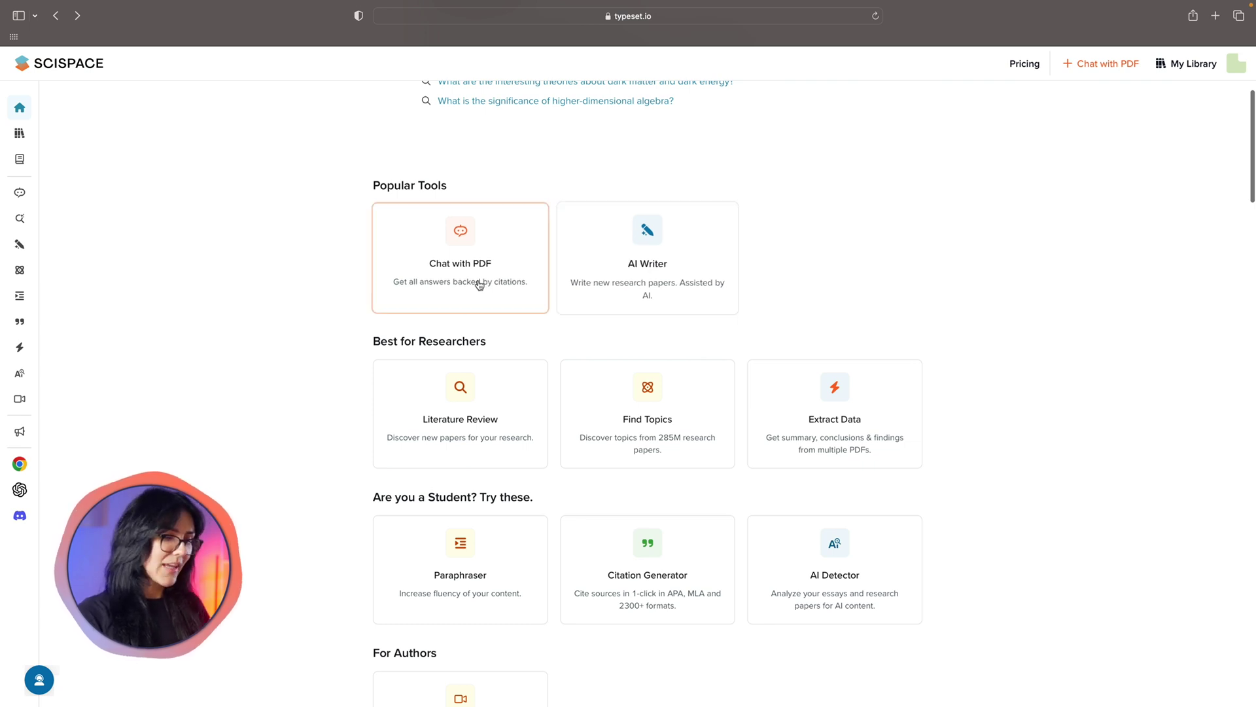
# Upload the relativity PDF to Research PDF to Video and scroll through its generated slides.
pyautogui.scroll(-3, 486, 472)
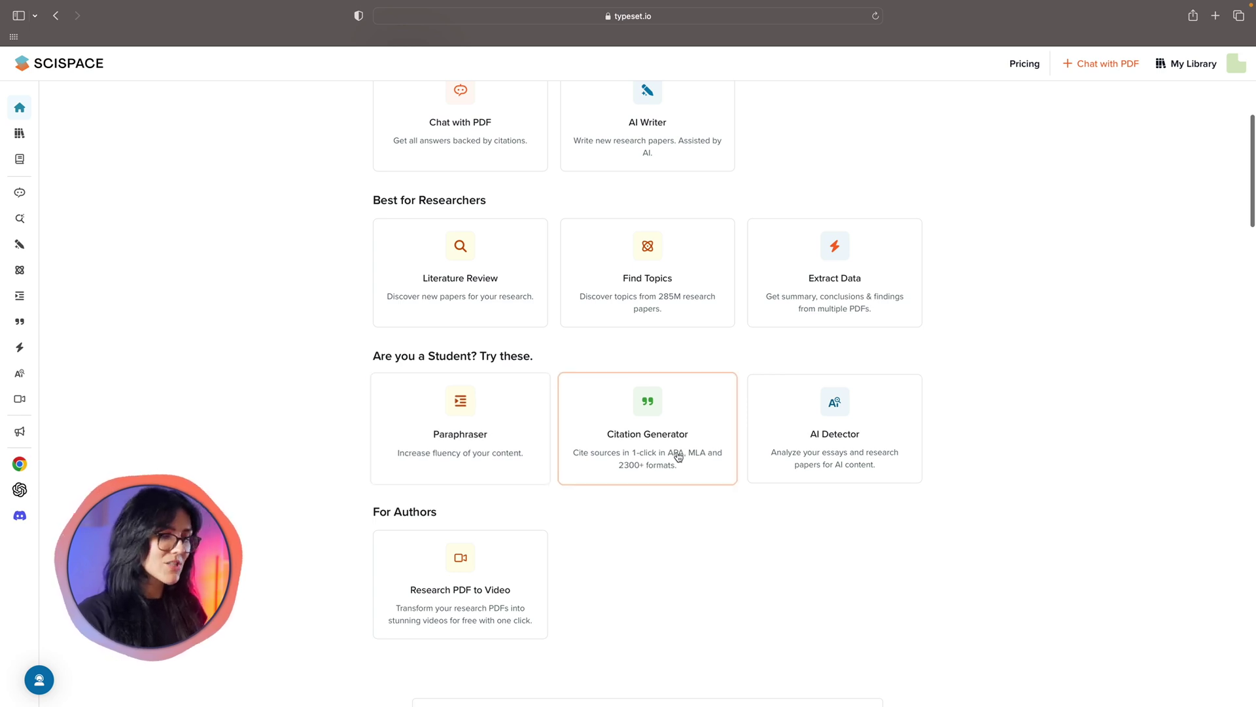
pyautogui.scroll(3, 785, 465)
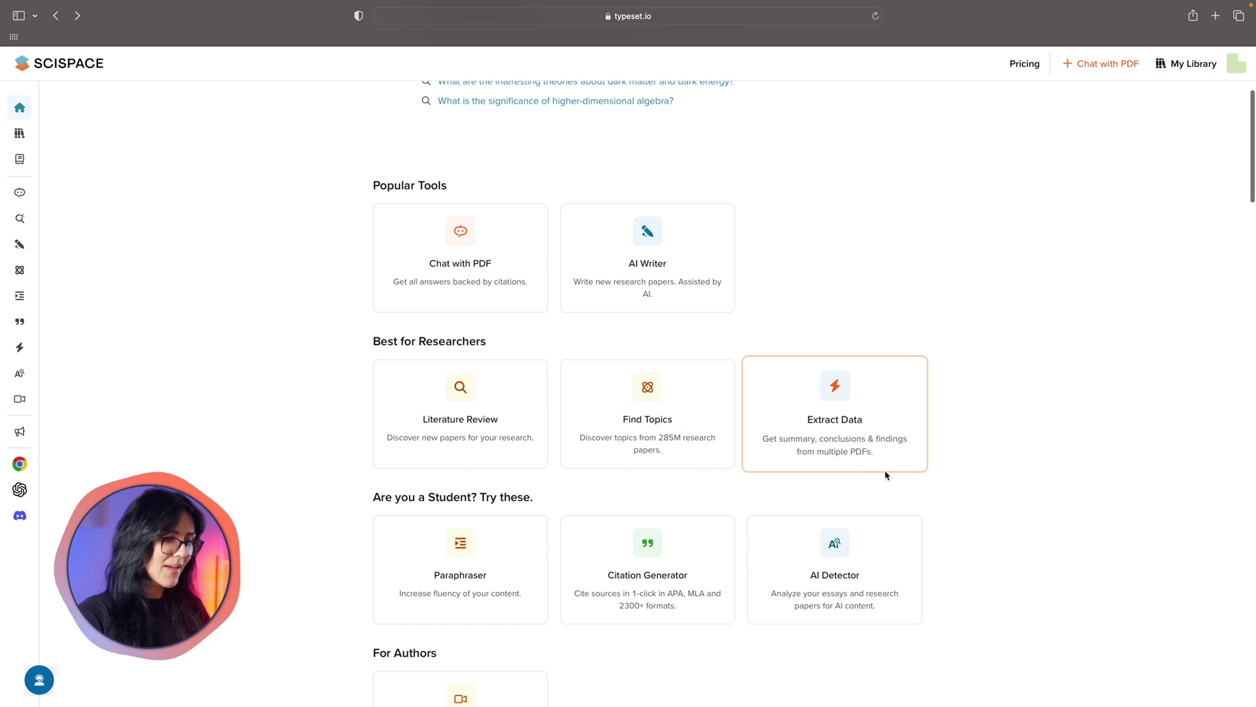
pyautogui.scroll(-3, 886, 475)
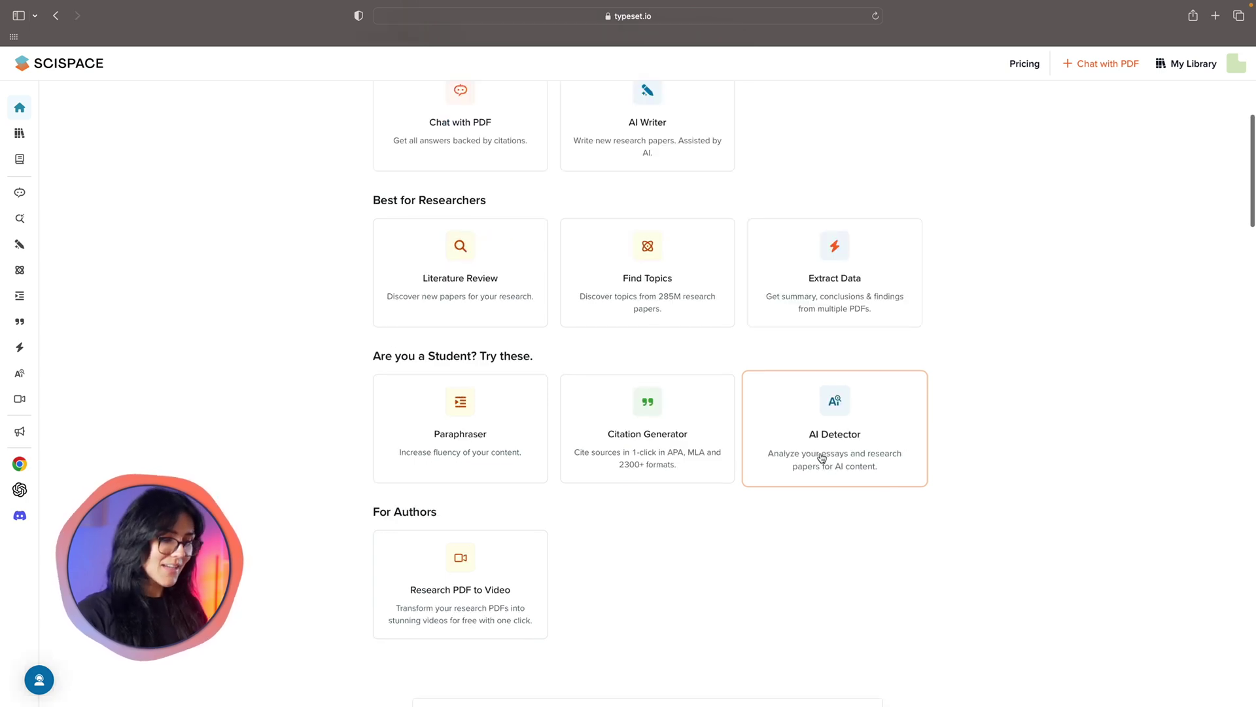
pyautogui.click(500, 570)
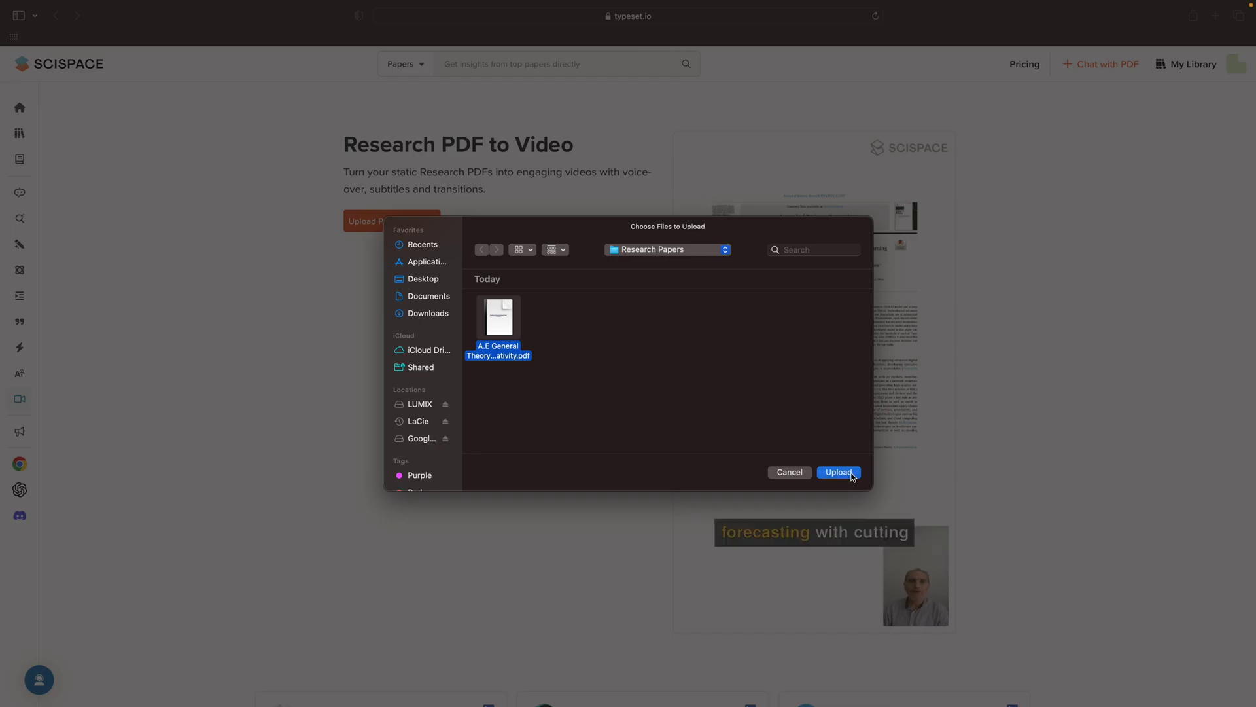
pyautogui.click(850, 473)
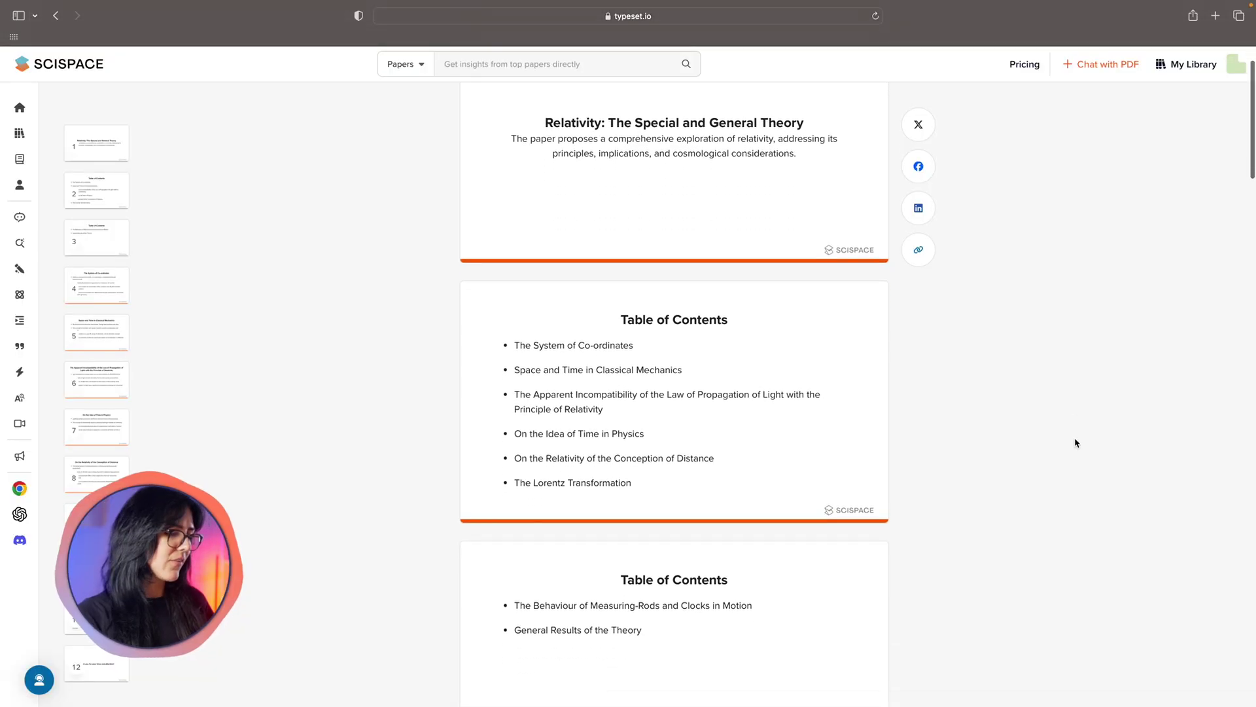
pyautogui.scroll(-7, 1075, 443)
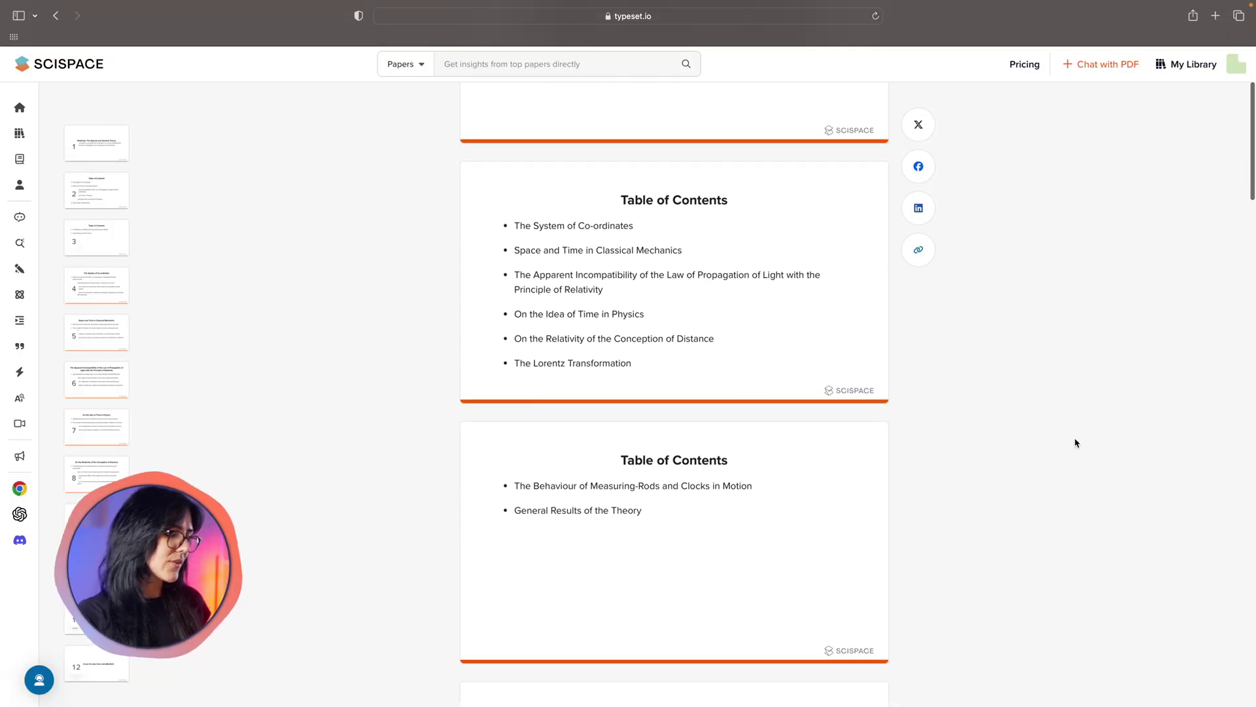
pyautogui.scroll(-5, 1075, 443)
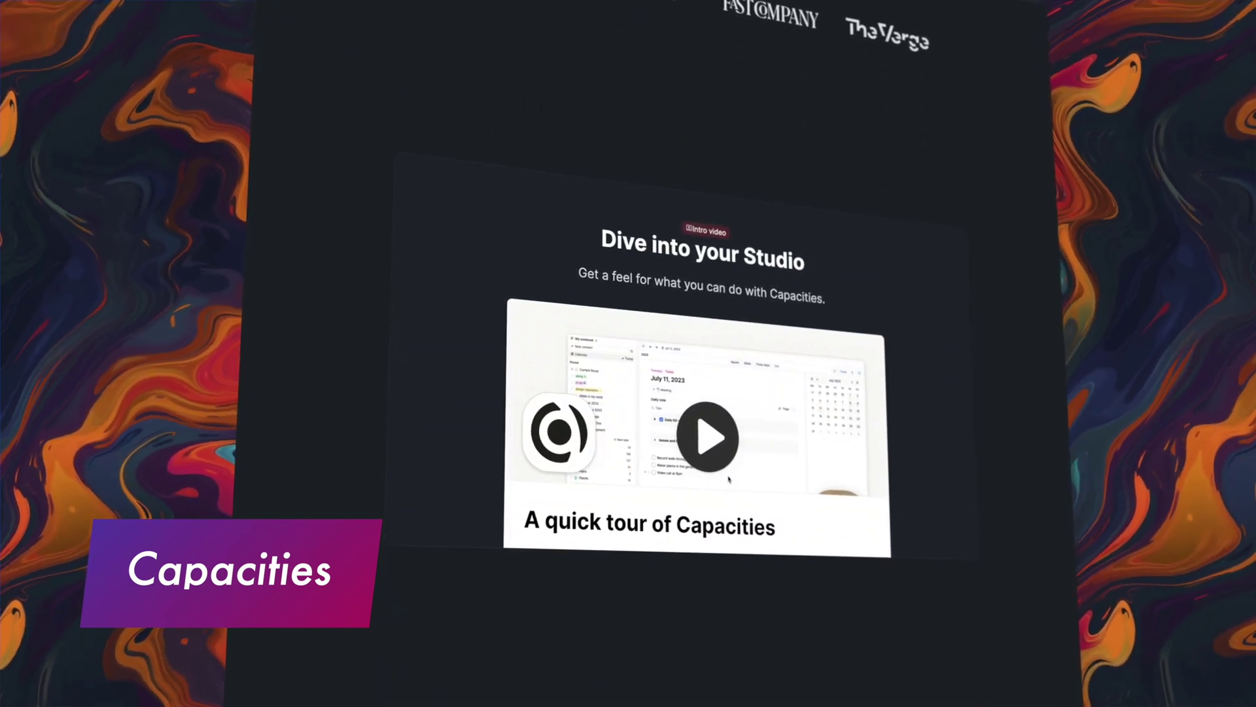
pyautogui.scroll(-8, 731, 481)
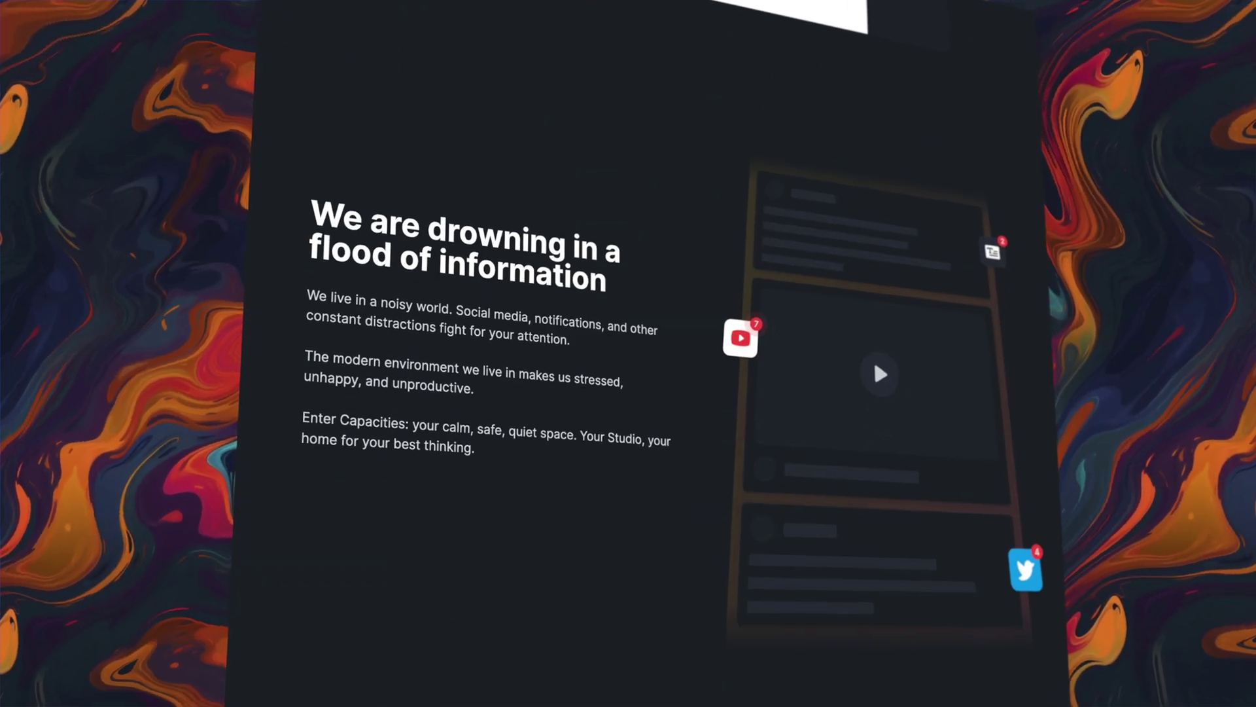
pyautogui.scroll(-8, 731, 481)
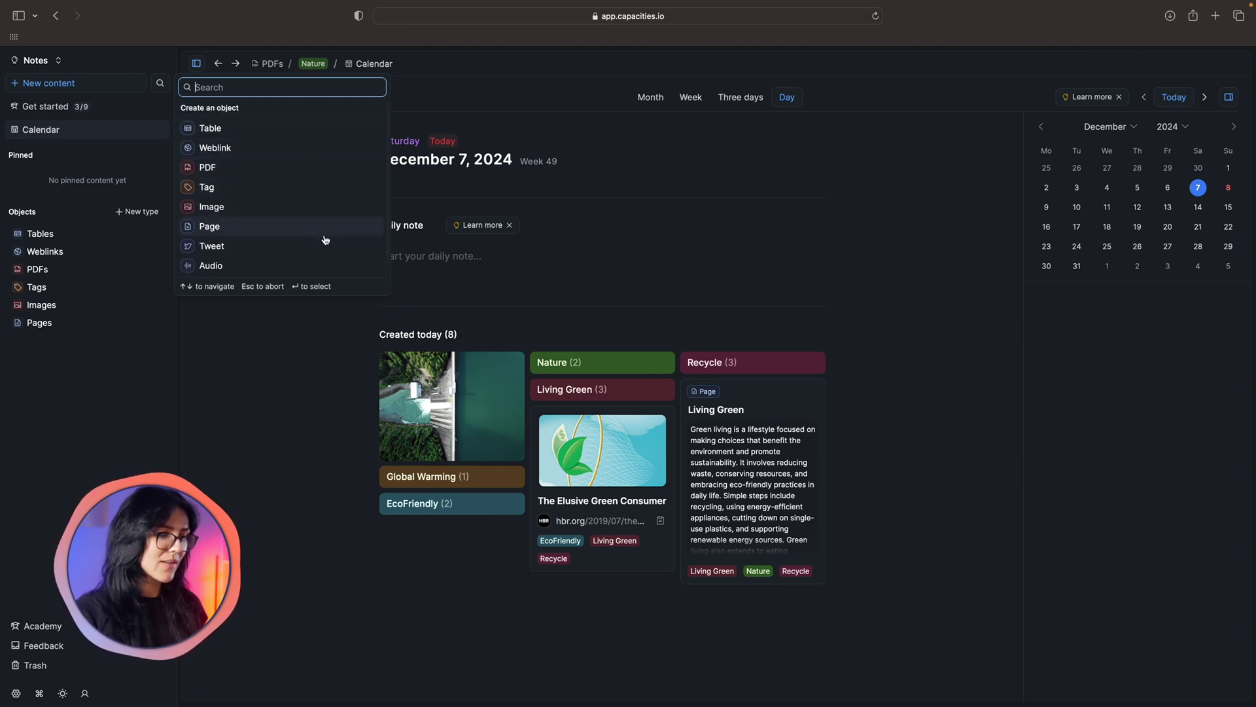
pyautogui.scroll(-1, 320, 249)
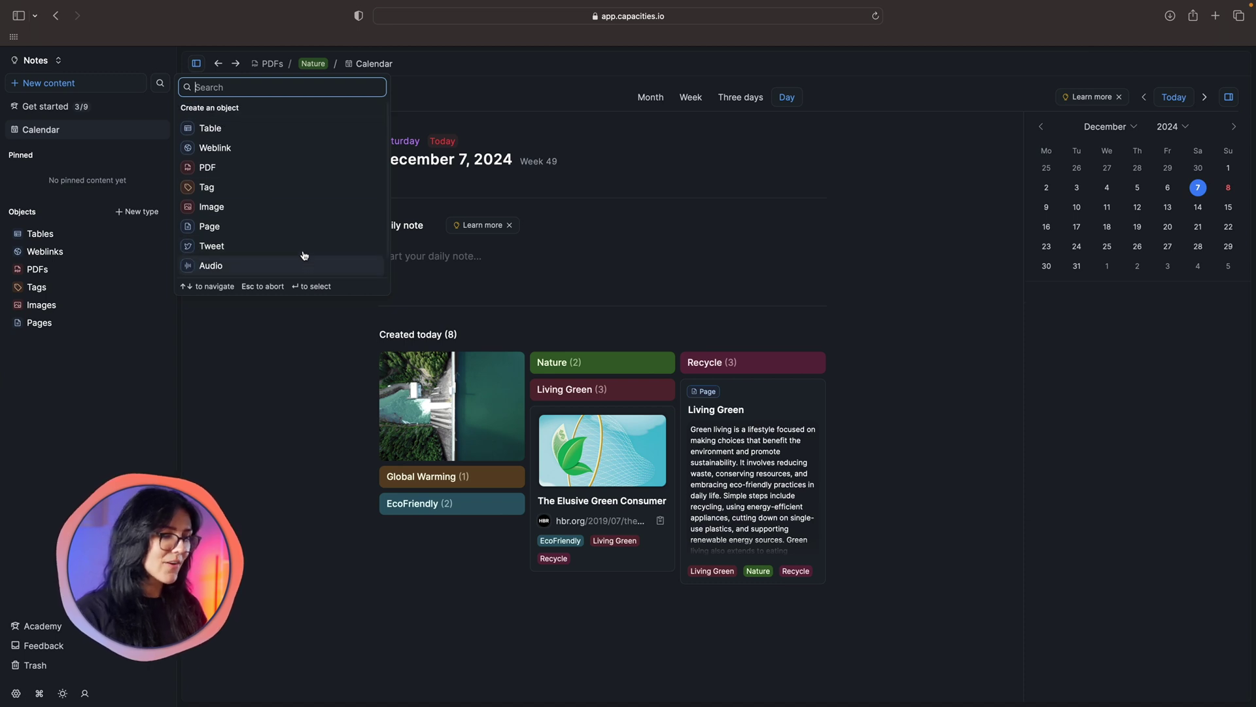